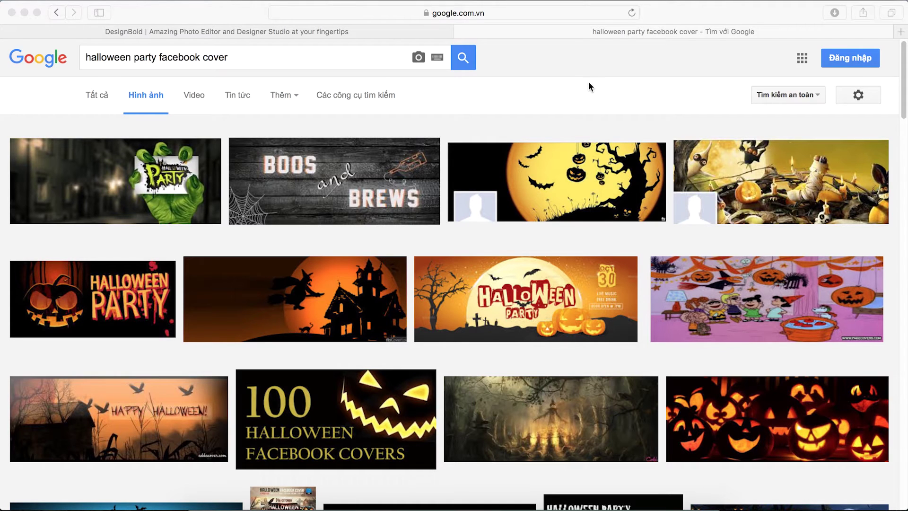
# Return to the DesignBold site, reload its home page, and open the Collection of 3730+ layouts
pyautogui.click(307, 32)
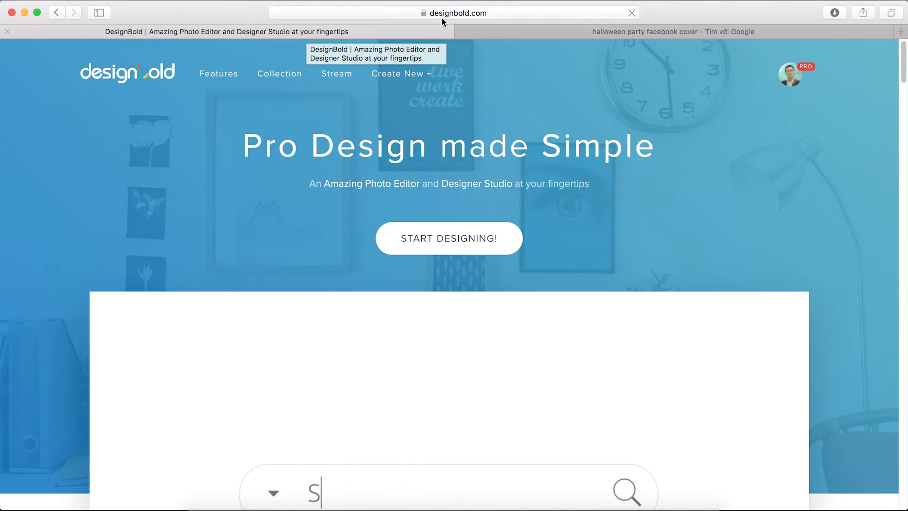
pyautogui.click(492, 13)
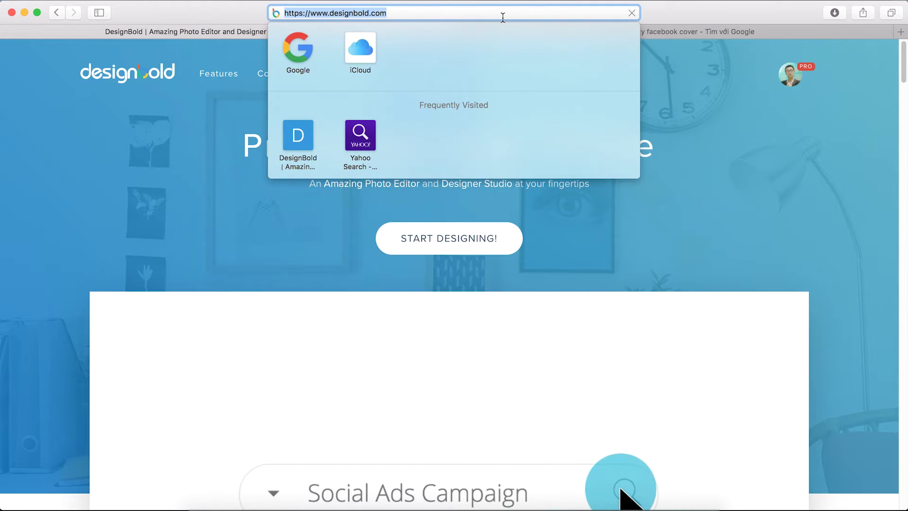
pyautogui.press('Return')
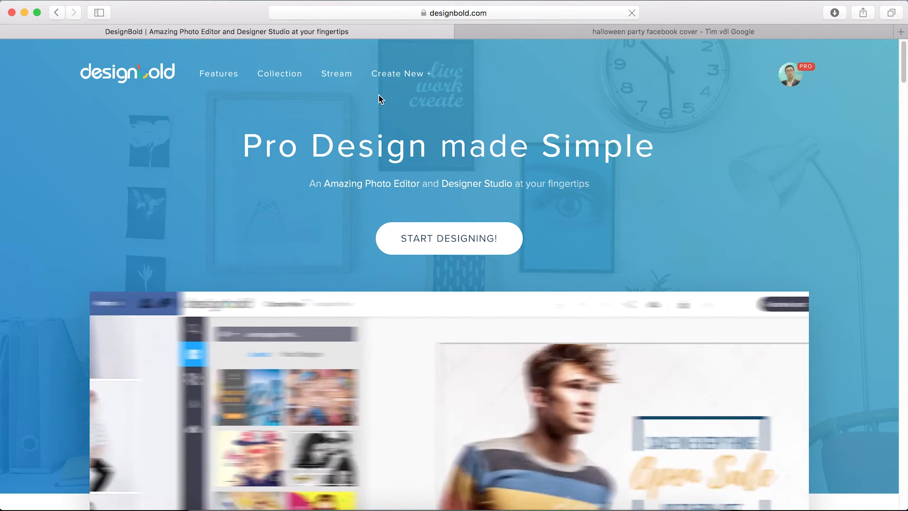
pyautogui.click(264, 75)
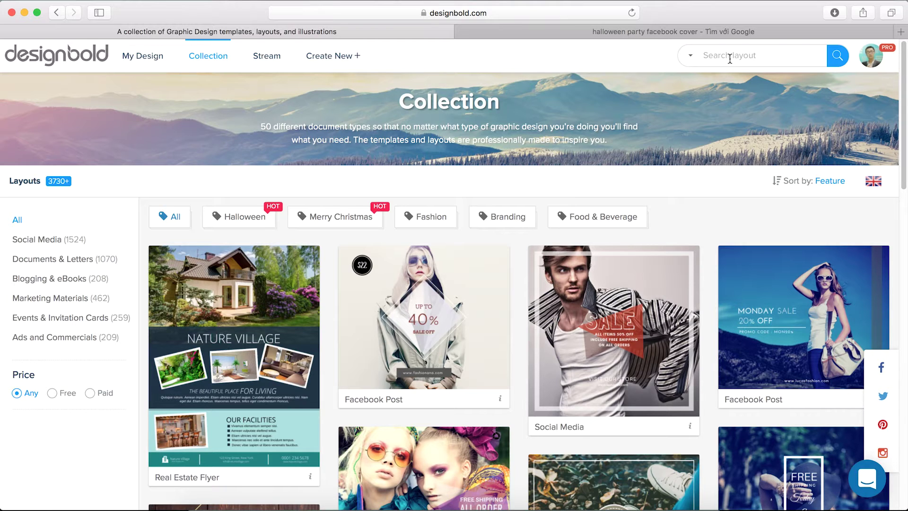
# Search the layouts for 'halloween' and scroll through the 124 matching results
pyautogui.write('halloween')
pyautogui.press('Return')
pyautogui.scroll(-5, 409, 370)
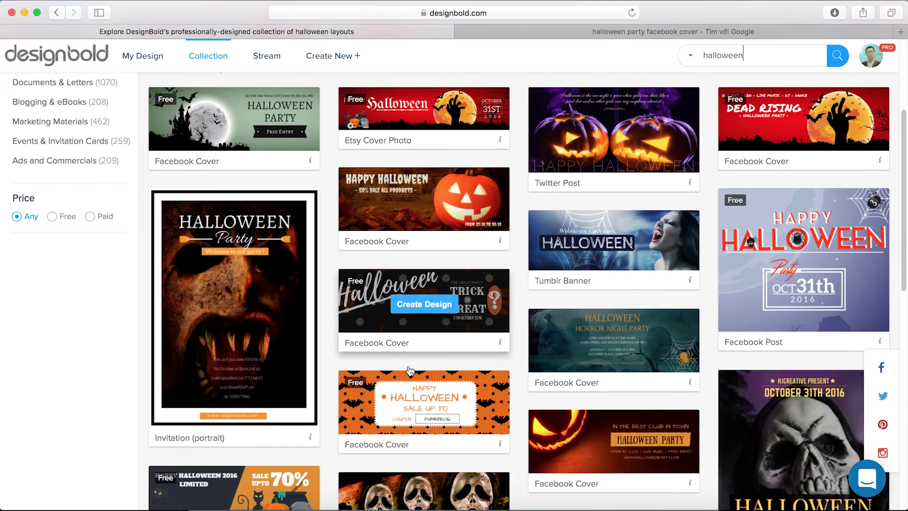
pyautogui.scroll(-8, 410, 370)
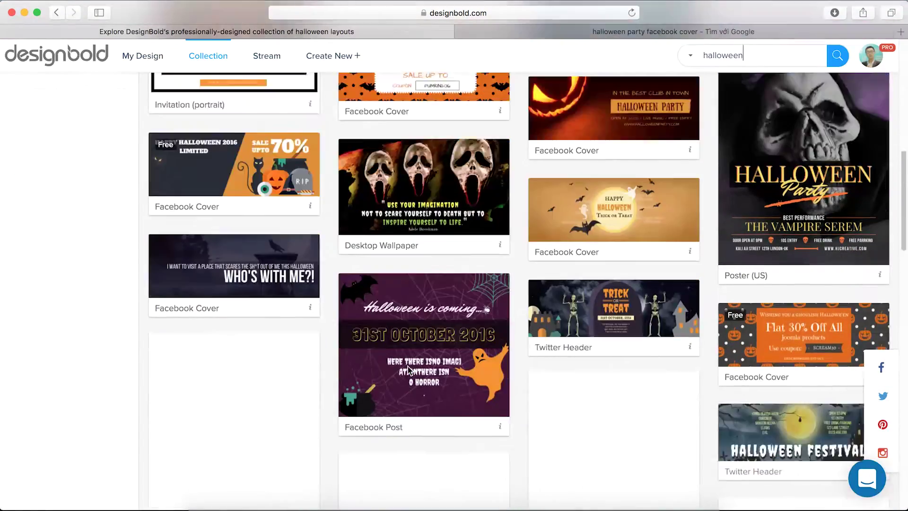
pyautogui.scroll(-3, 409, 371)
pyautogui.scroll(3, 408, 369)
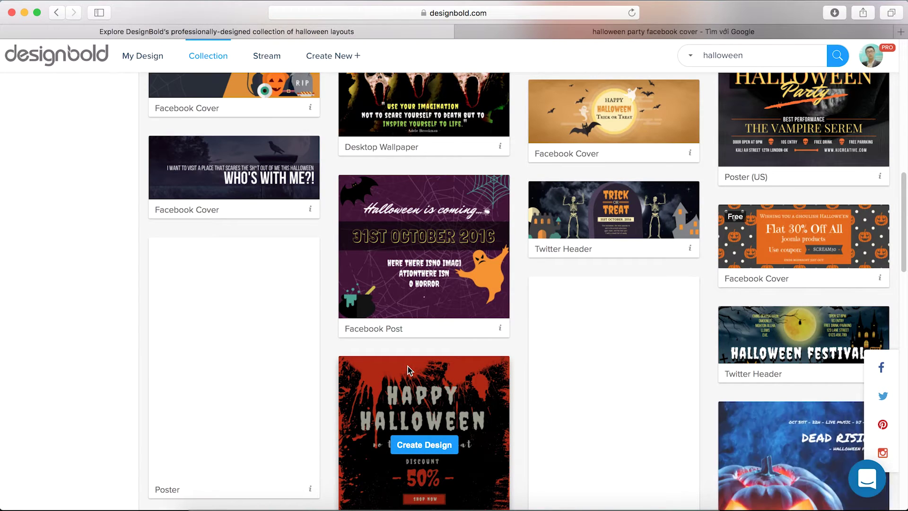
pyautogui.scroll(4, 407, 366)
pyautogui.scroll(7, 407, 372)
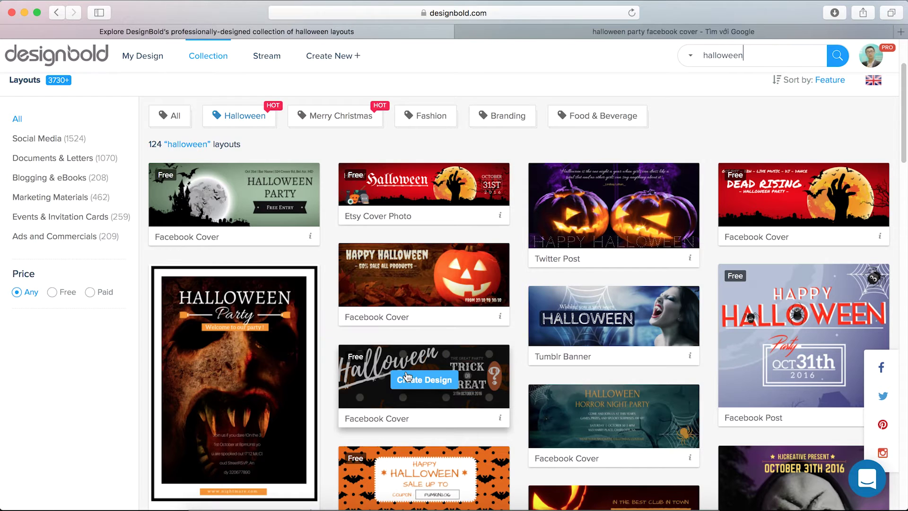
pyautogui.scroll(1, 407, 376)
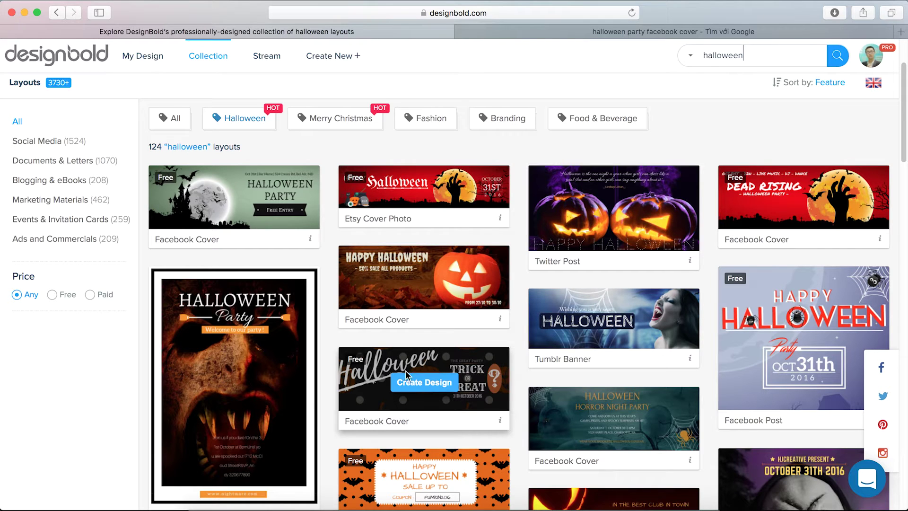
pyautogui.scroll(1, 406, 371)
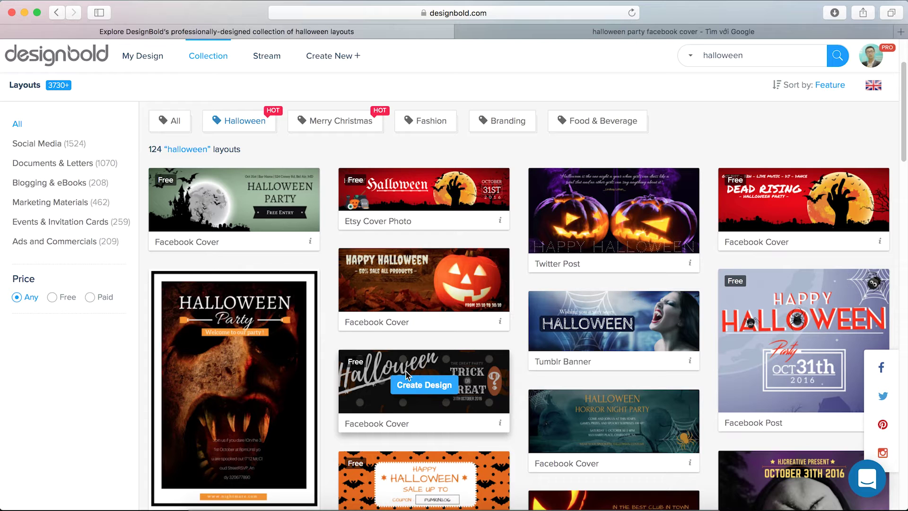
pyautogui.scroll(1, 405, 370)
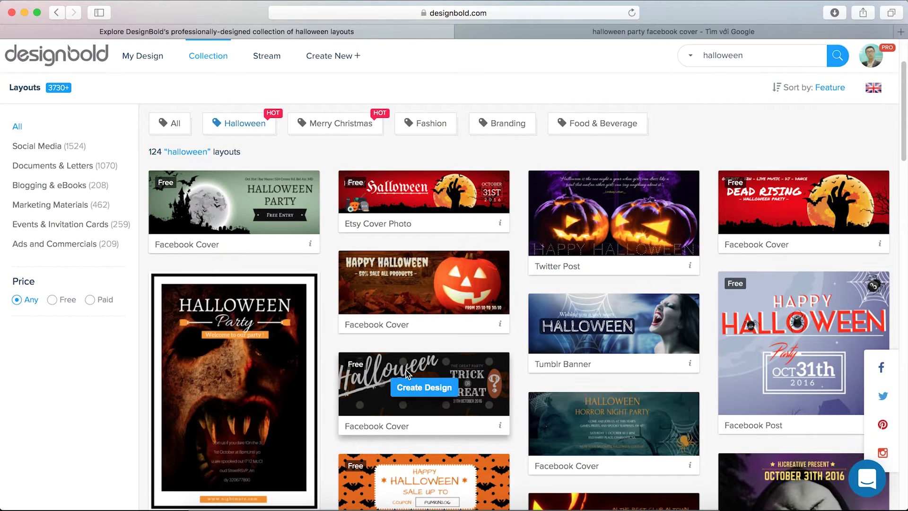
# Create a new Facebook Cover design at 851 × 315 px from the Create New menu
pyautogui.click(339, 61)
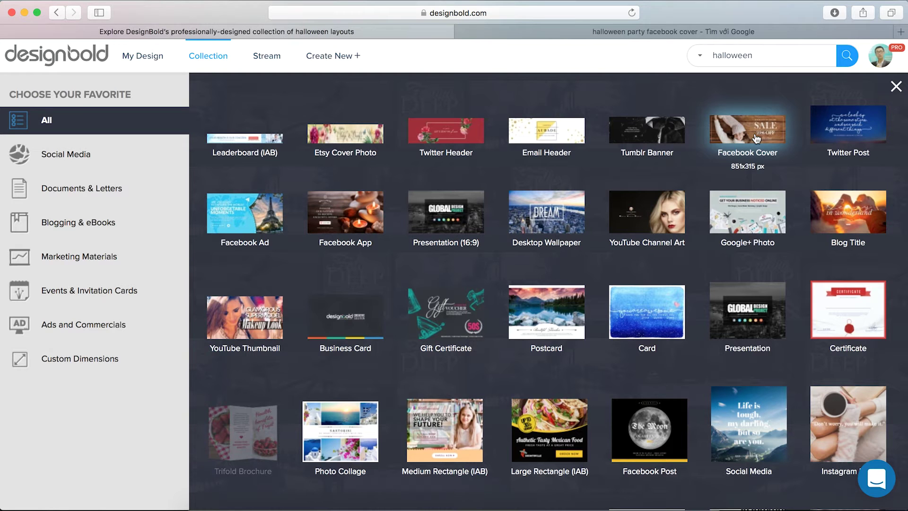
pyautogui.click(757, 138)
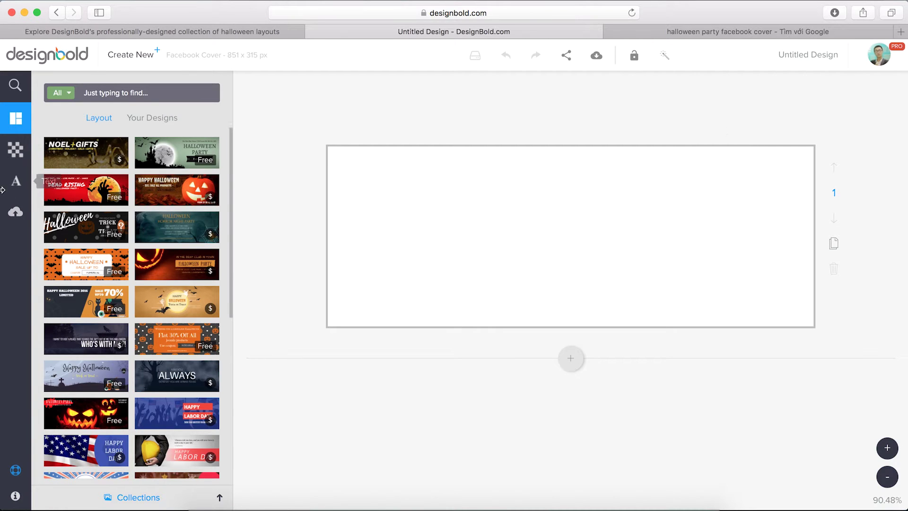
# Fill the whole cover with the dark charcoal textured background tile
pyautogui.click(15, 150)
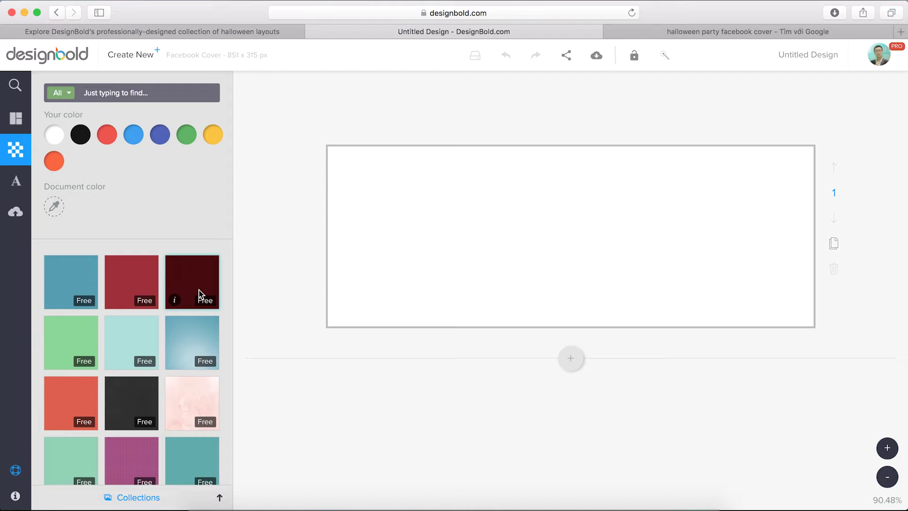
pyautogui.scroll(-5, 198, 293)
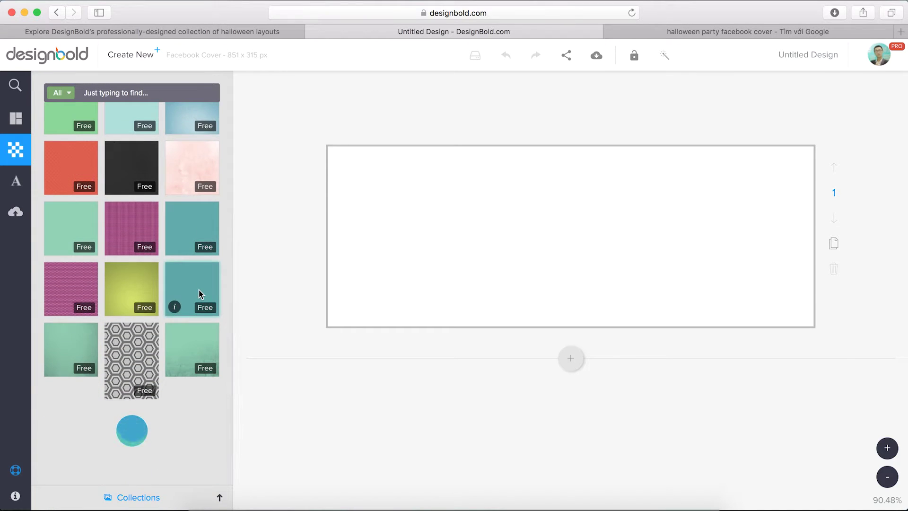
pyautogui.scroll(-4, 199, 293)
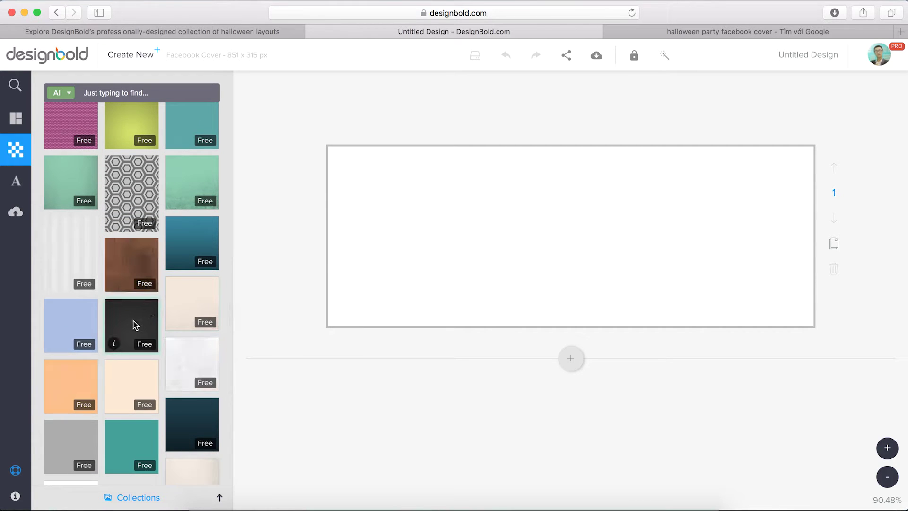
pyautogui.moveTo(135, 325); pyautogui.dragTo(394, 276)
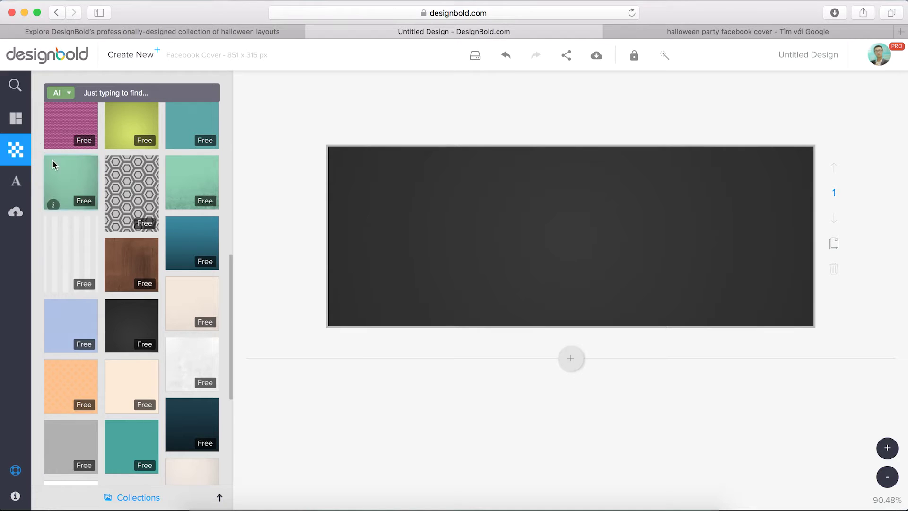
# Search the graphic elements for 'Scary' to list zombie hands, spiders, bats and tombstones
pyautogui.click(19, 94)
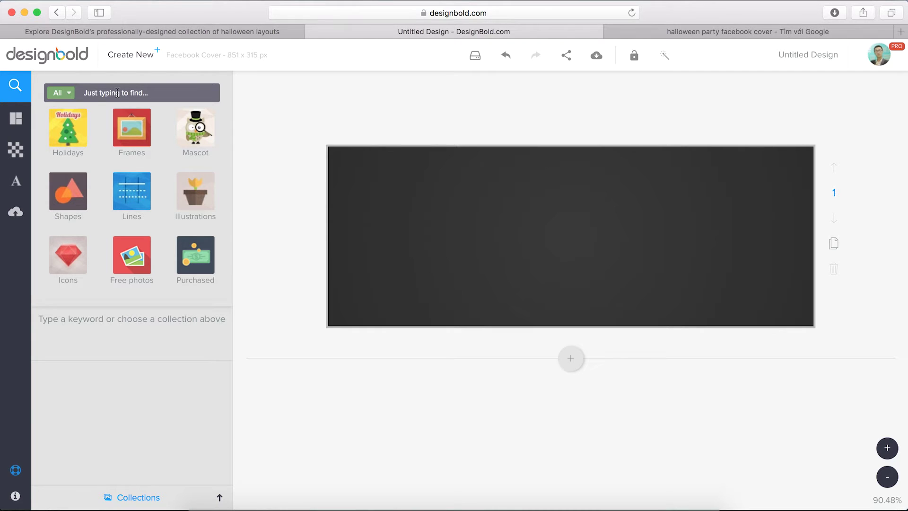
pyautogui.click(117, 92)
pyautogui.write('Scary')
pyautogui.press('Return')
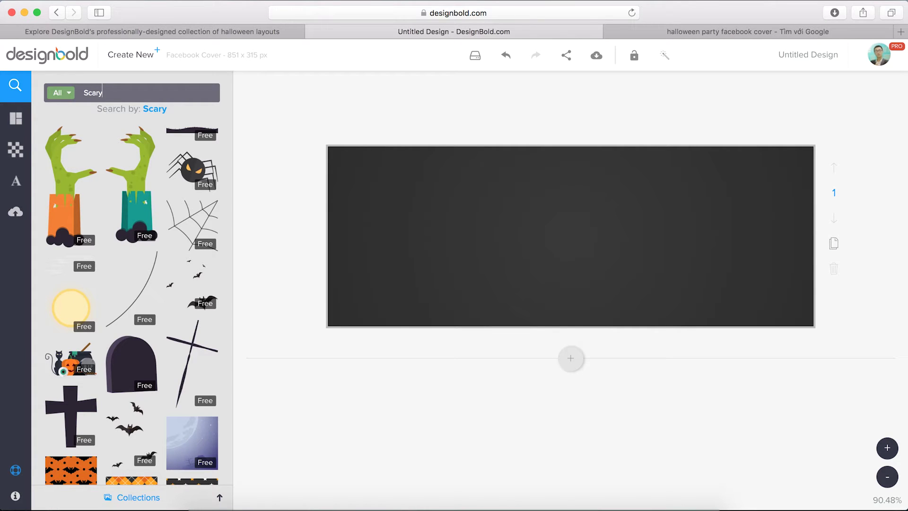
# Add the teal and orange zombie hands to the cover and enlarge the orange one
pyautogui.moveTo(138, 211); pyautogui.dragTo(661, 299)
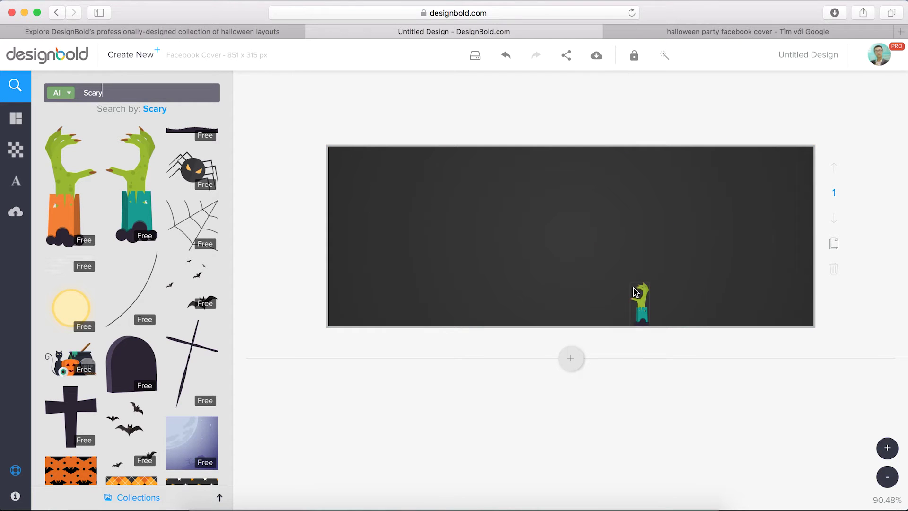
pyautogui.moveTo(64, 203); pyautogui.dragTo(442, 288)
pyautogui.click(440, 301)
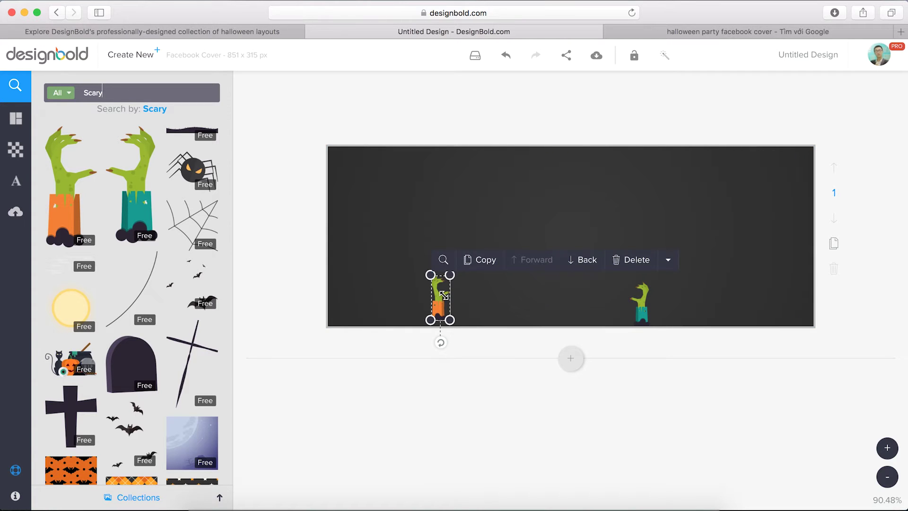
pyautogui.moveTo(457, 270); pyautogui.dragTo(497, 204)
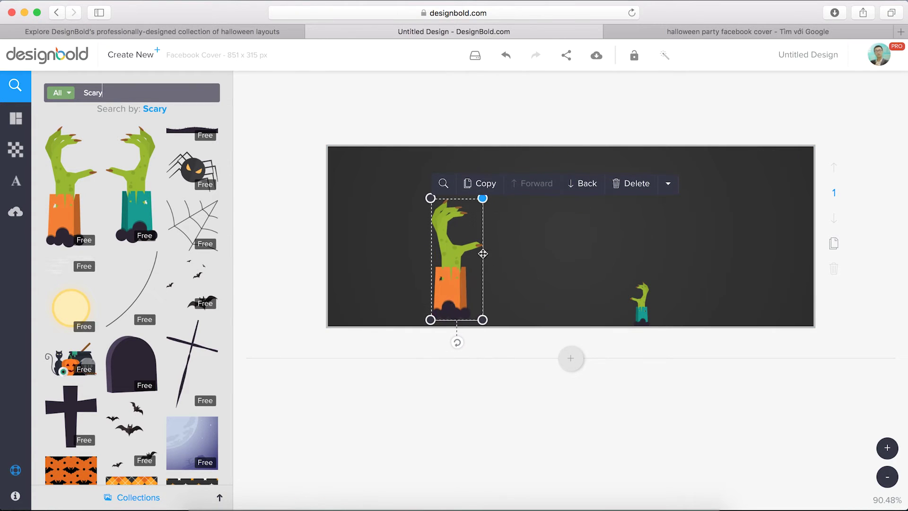
pyautogui.moveTo(459, 273); pyautogui.dragTo(463, 283)
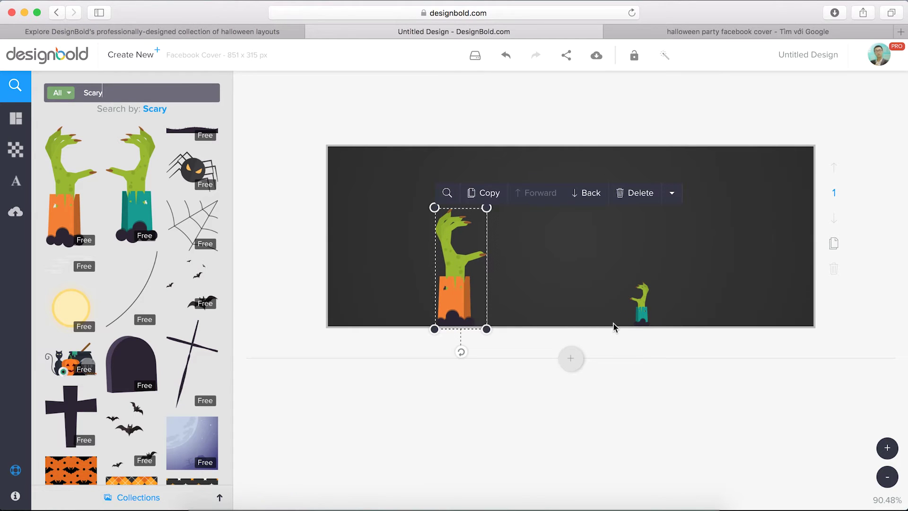
# Enlarge the teal hand to 100 by 225 and fine-tune both hands' positions
pyautogui.click(645, 318)
pyautogui.moveTo(659, 266); pyautogui.dragTo(699, 205)
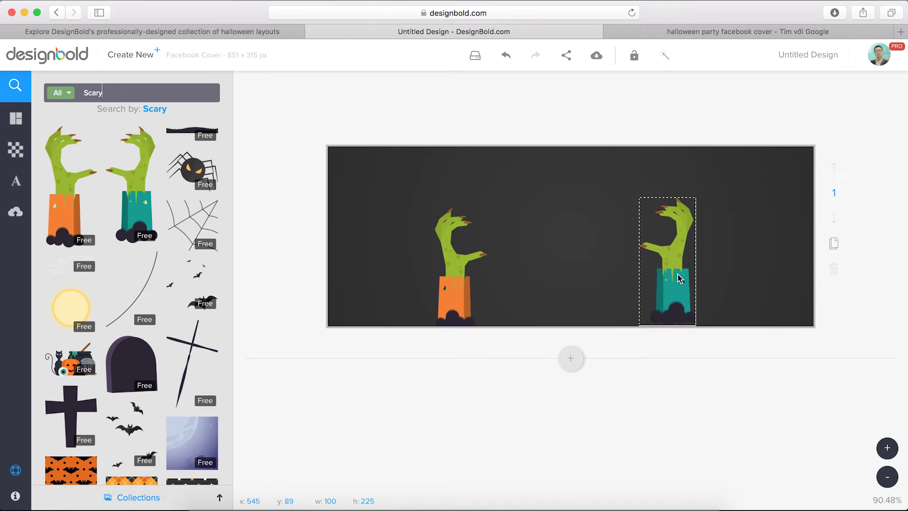
pyautogui.moveTo(680, 278); pyautogui.dragTo(683, 281)
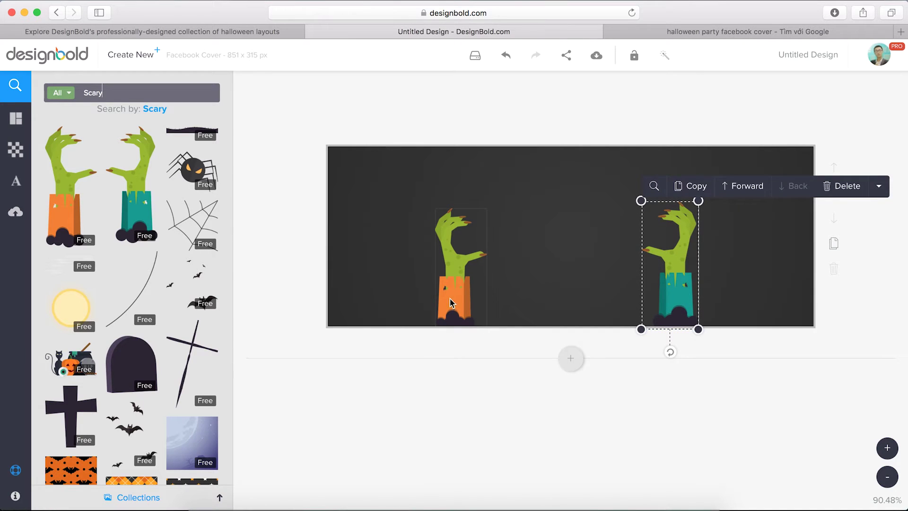
pyautogui.moveTo(450, 303); pyautogui.dragTo(462, 303)
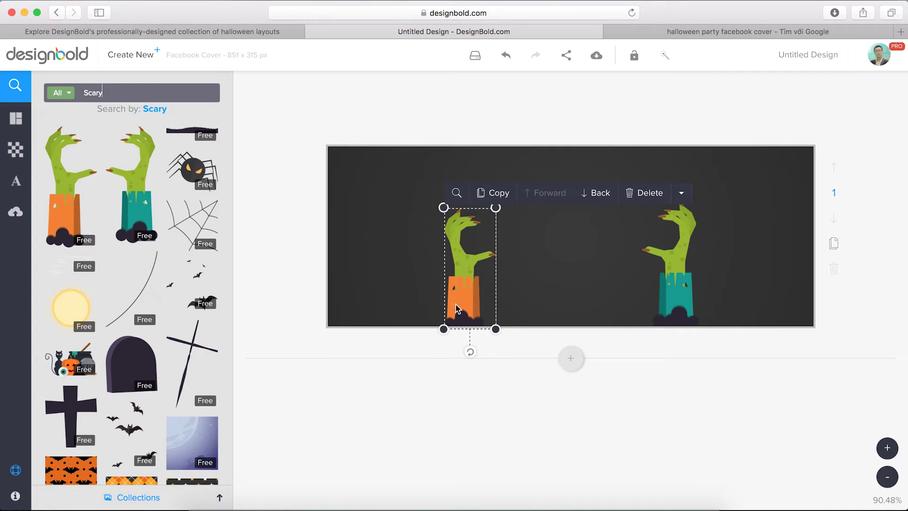
pyautogui.click(432, 386)
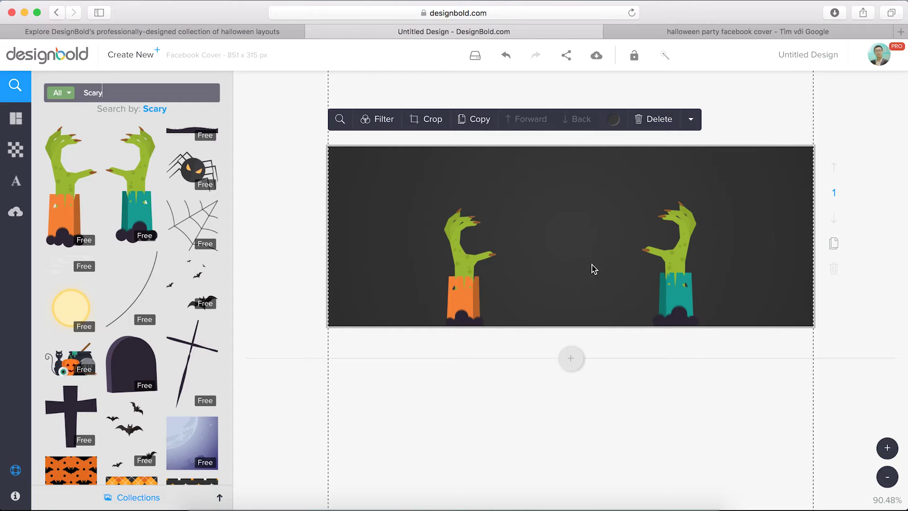
pyautogui.click(463, 298)
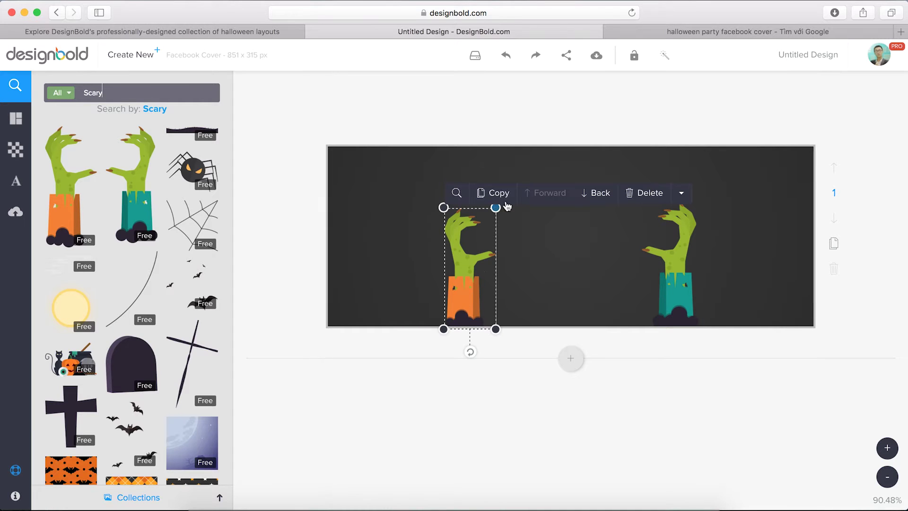
pyautogui.moveTo(498, 202); pyautogui.dragTo(500, 202)
pyautogui.moveTo(473, 297)
pyautogui.mouseDown()
pyautogui.moveTo(459, 296)
pyautogui.moveTo(467, 297)
pyautogui.mouseUp()
pyautogui.click(873, 304)
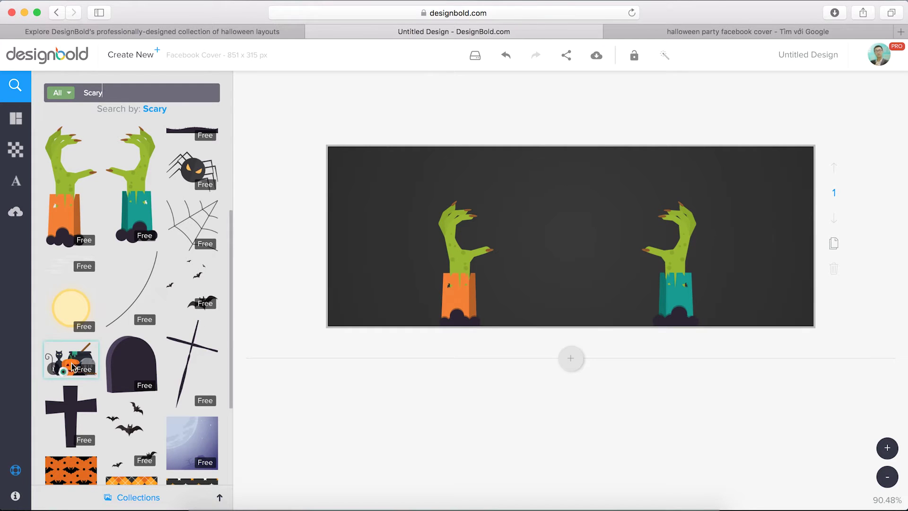
# Add a cat-and-cauldron scene at bottom right and an enlarged full moon at top left
pyautogui.moveTo(71, 364); pyautogui.dragTo(676, 261)
pyautogui.moveTo(777, 310); pyautogui.dragTo(761, 280)
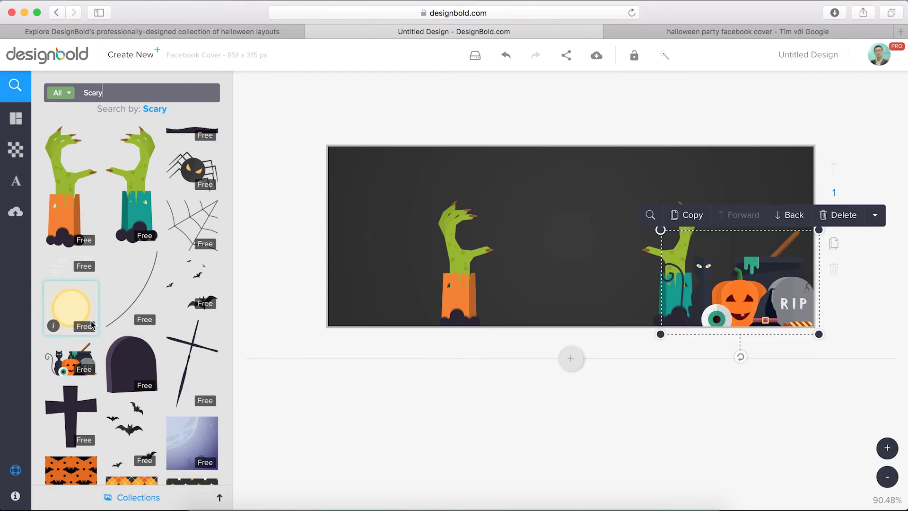
pyautogui.moveTo(75, 310); pyautogui.dragTo(354, 178)
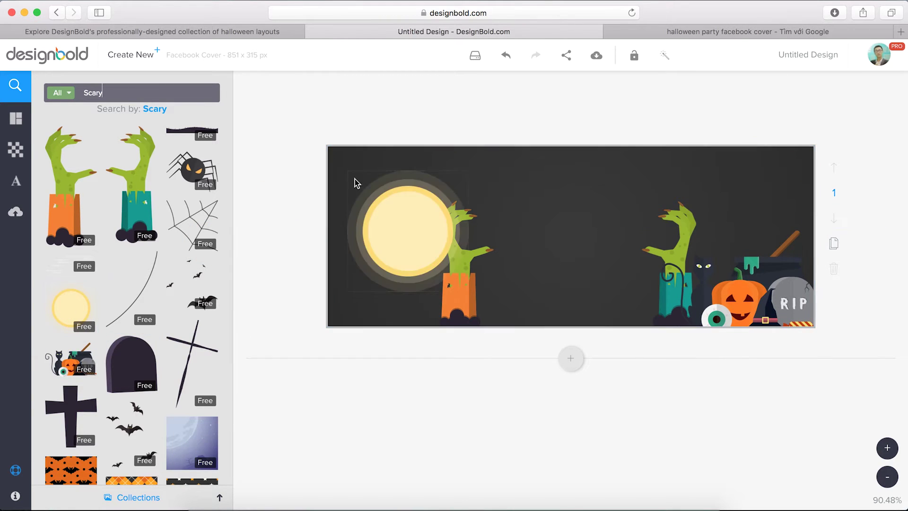
pyautogui.moveTo(468, 291); pyautogui.dragTo(552, 373)
pyautogui.moveTo(470, 260); pyautogui.dragTo(367, 181)
pyautogui.moveTo(474, 293); pyautogui.dragTo(350, 205)
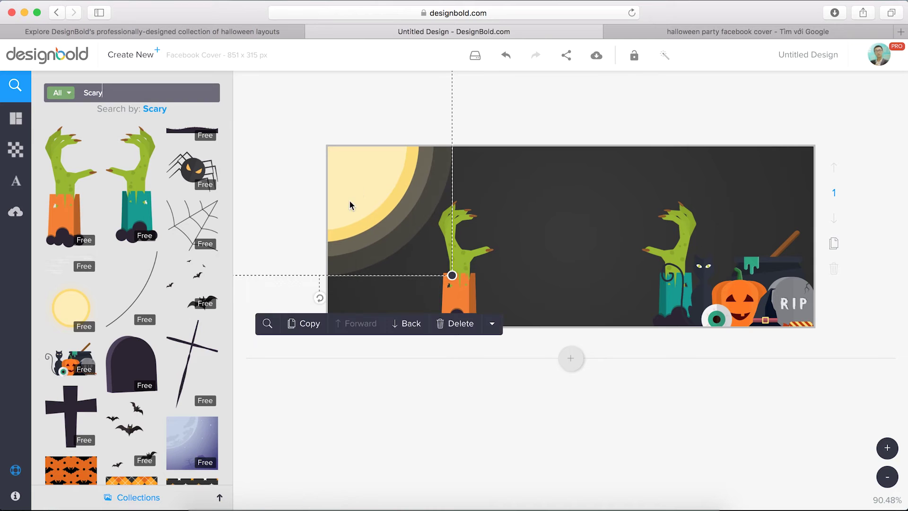
pyautogui.click(315, 228)
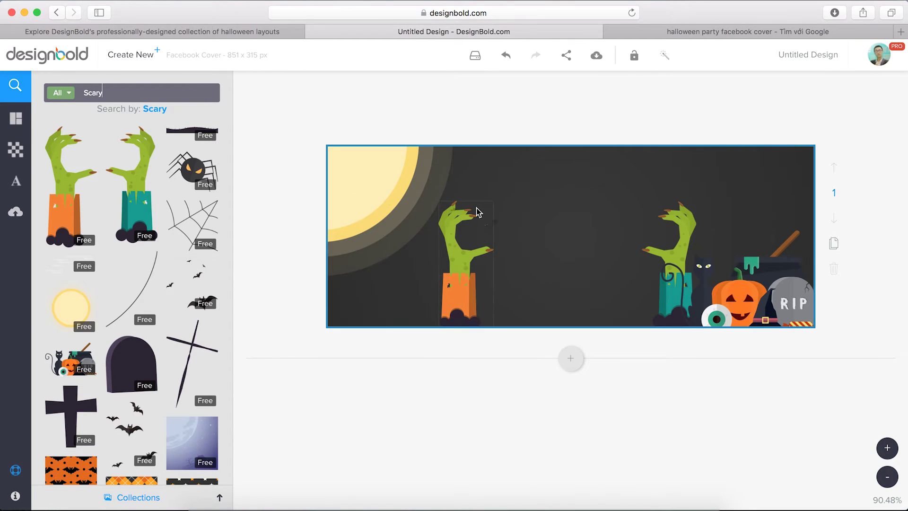
# Place a scattered bats element over the moon and tilt it at an angle
pyautogui.moveTo(382, 191); pyautogui.dragTo(383, 192)
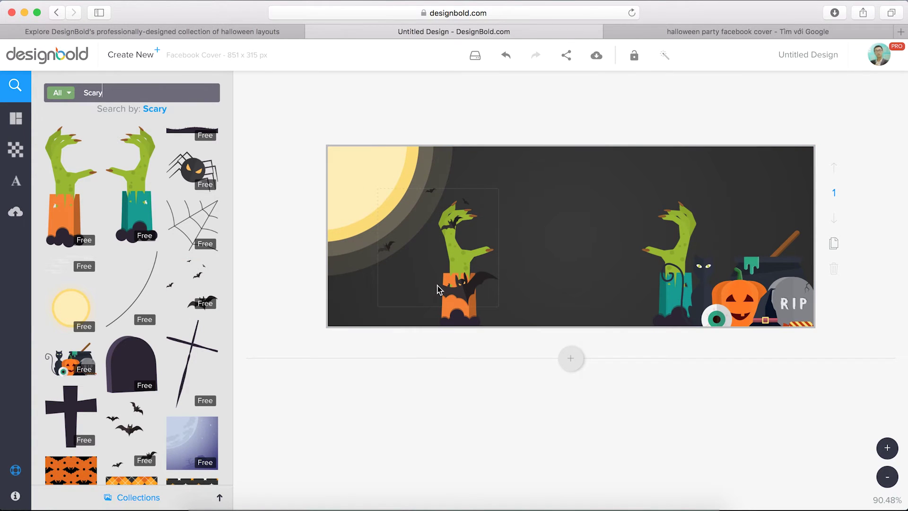
pyautogui.click(434, 287)
pyautogui.moveTo(434, 287); pyautogui.dragTo(378, 259)
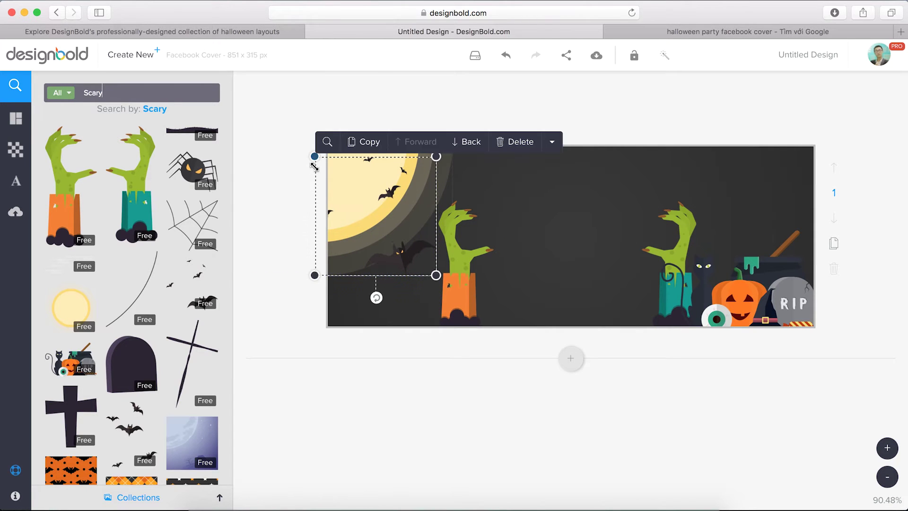
pyautogui.moveTo(376, 297); pyautogui.dragTo(348, 291)
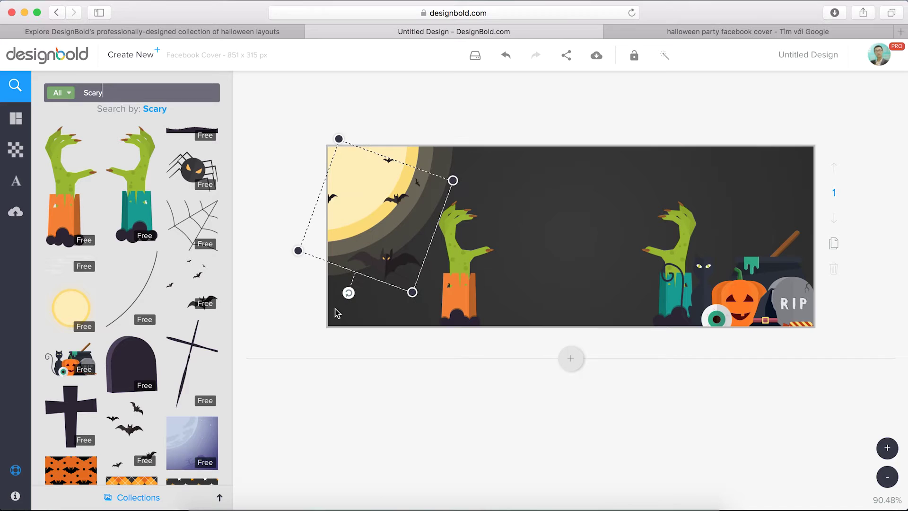
pyautogui.click(393, 272)
pyautogui.moveTo(392, 272); pyautogui.dragTo(390, 277)
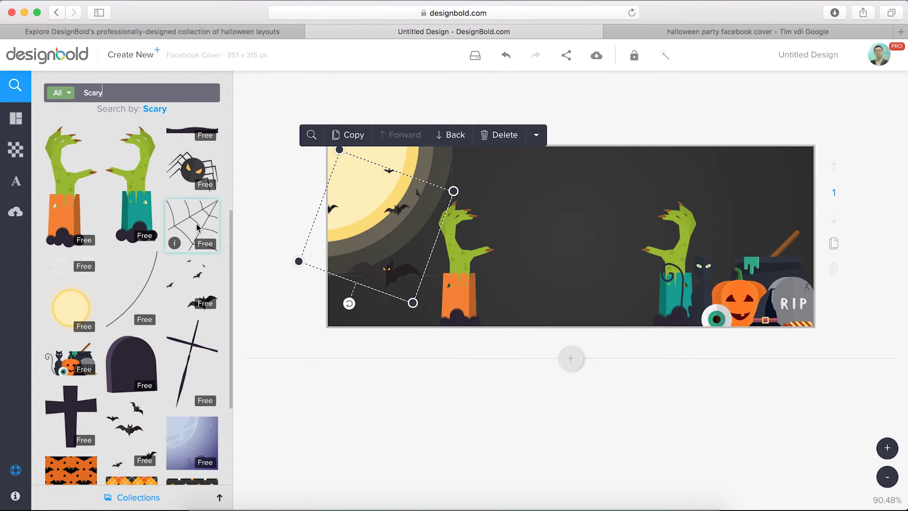
# Put an enlarged spider web in the top-right corner, behind the pumpkin and tombstone
pyautogui.scroll(-1, 173, 270)
pyautogui.scroll(-1, 173, 270)
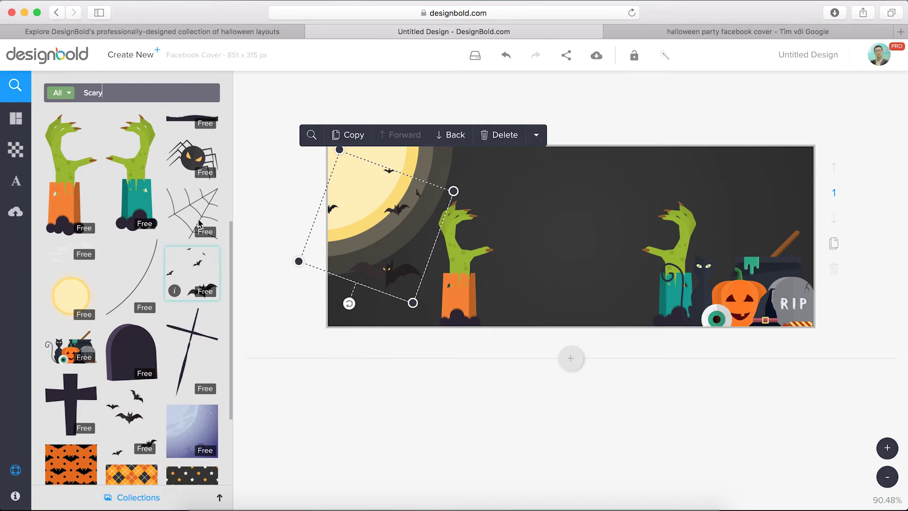
pyautogui.click(560, 209)
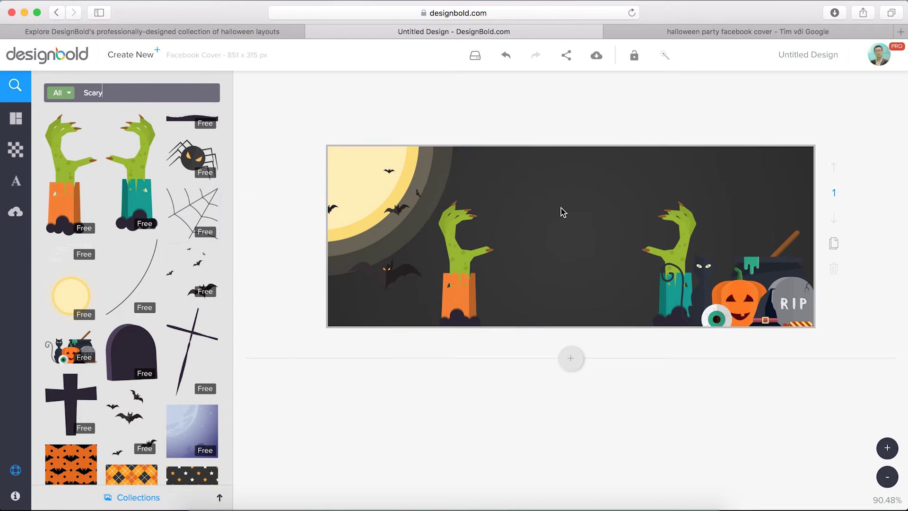
pyautogui.moveTo(614, 275); pyautogui.dragTo(768, 217)
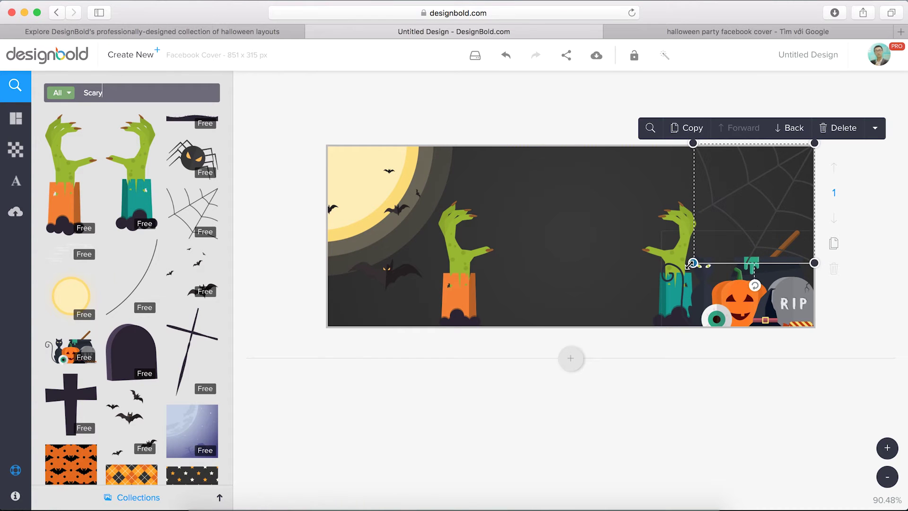
pyautogui.moveTo(695, 263); pyautogui.dragTo(660, 297)
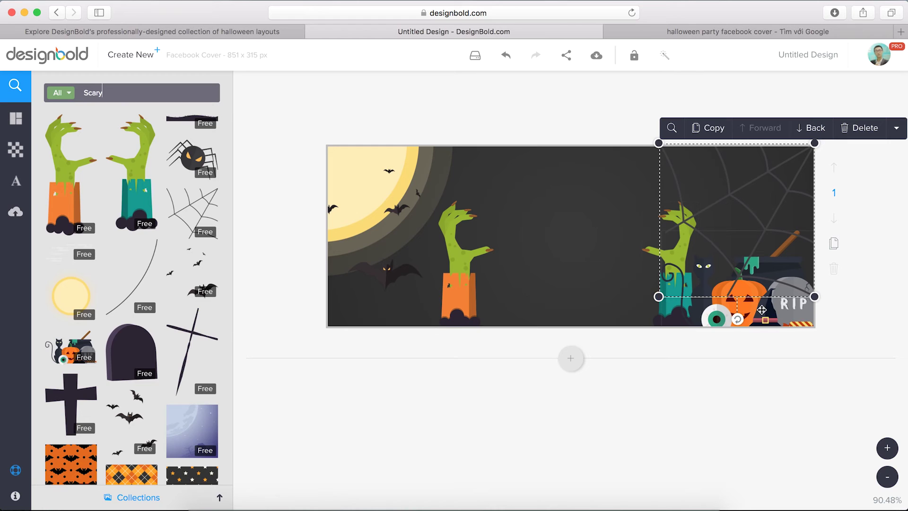
pyautogui.click(815, 135)
# Send the spider web behind the zombie hand and hang a spider on it
pyautogui.click(815, 135)
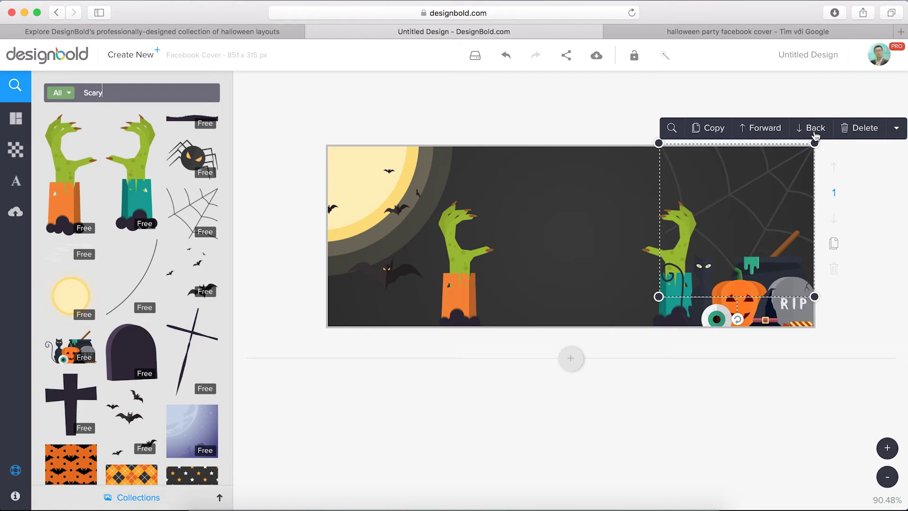
pyautogui.scroll(-5, 210, 309)
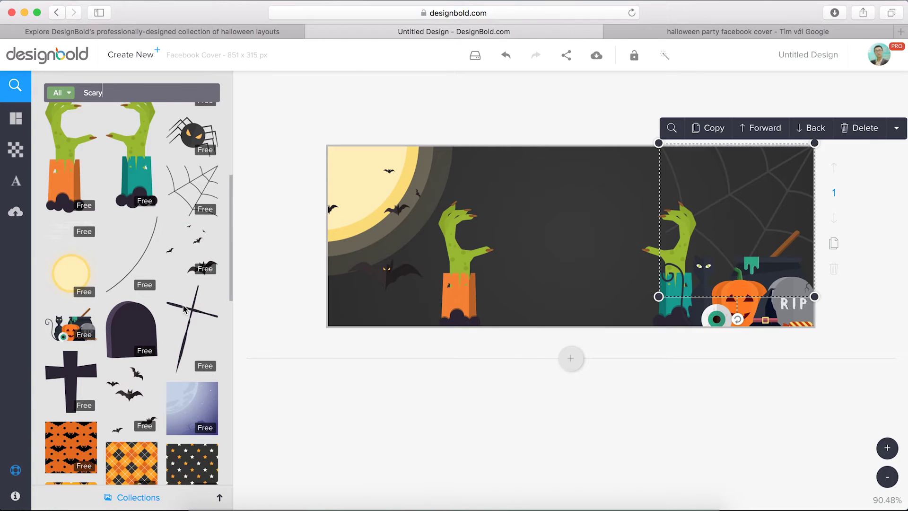
pyautogui.scroll(-3, 174, 316)
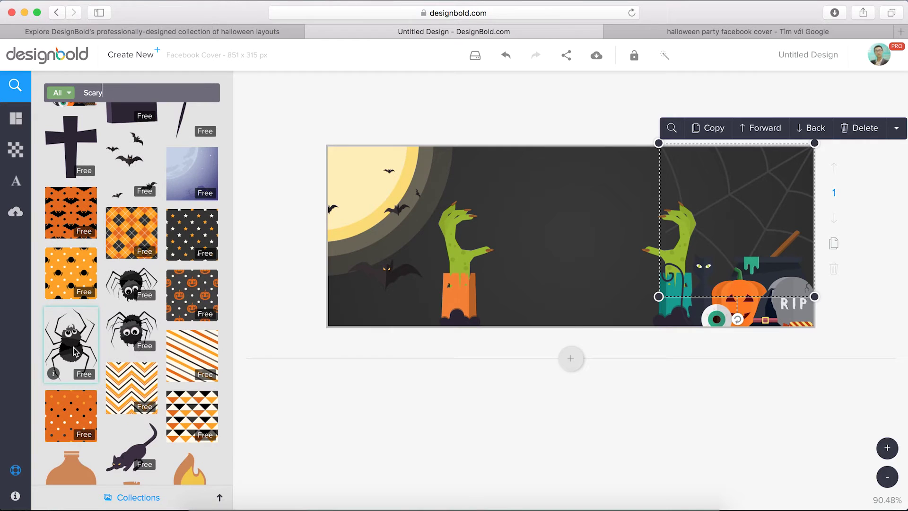
pyautogui.moveTo(74, 350); pyautogui.dragTo(732, 212)
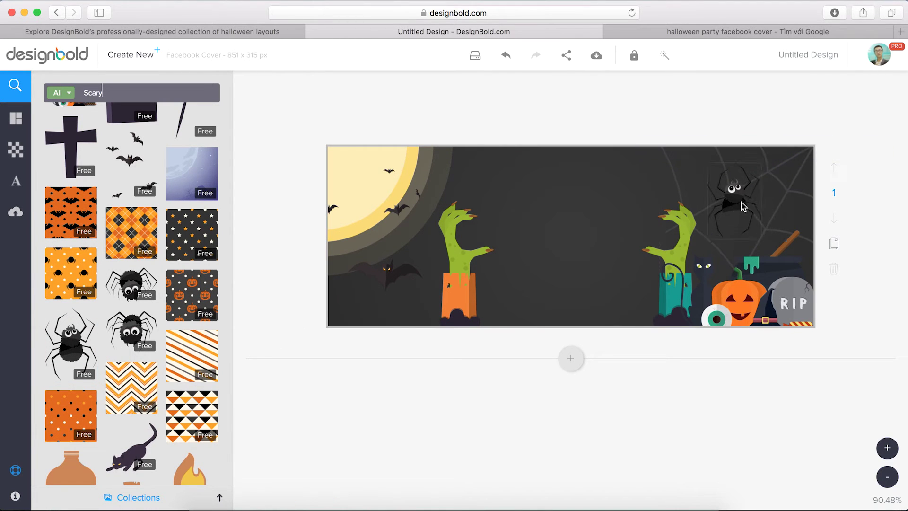
pyautogui.moveTo(741, 206); pyautogui.dragTo(760, 201)
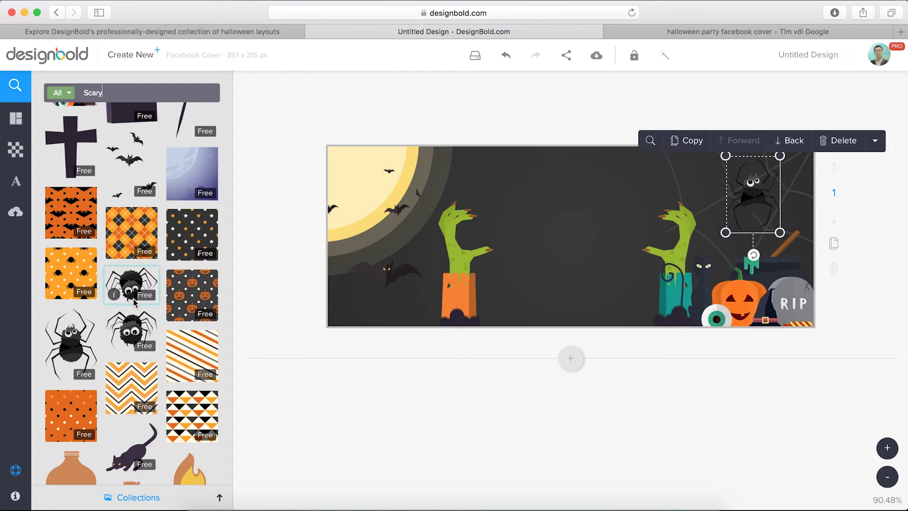
# Add a sugar skull graphic at the lower left of the cover
pyautogui.scroll(-5, 134, 302)
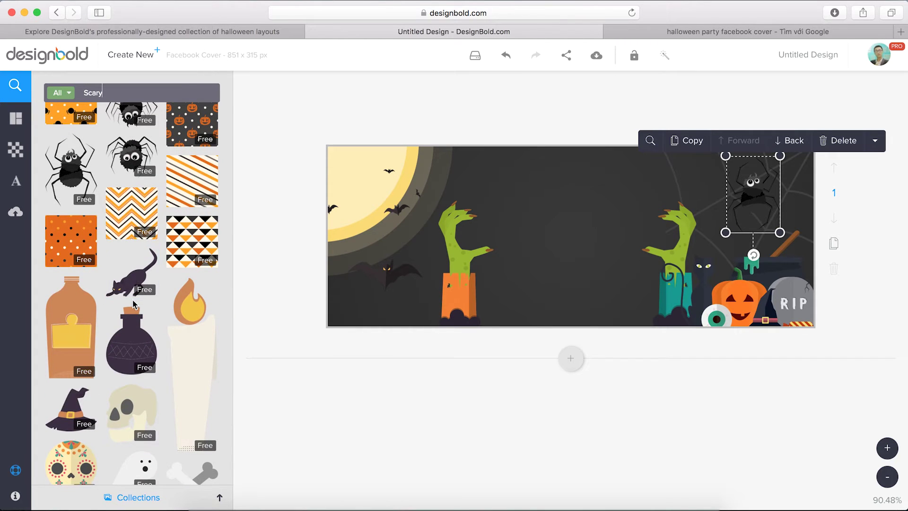
pyautogui.scroll(-1, 134, 304)
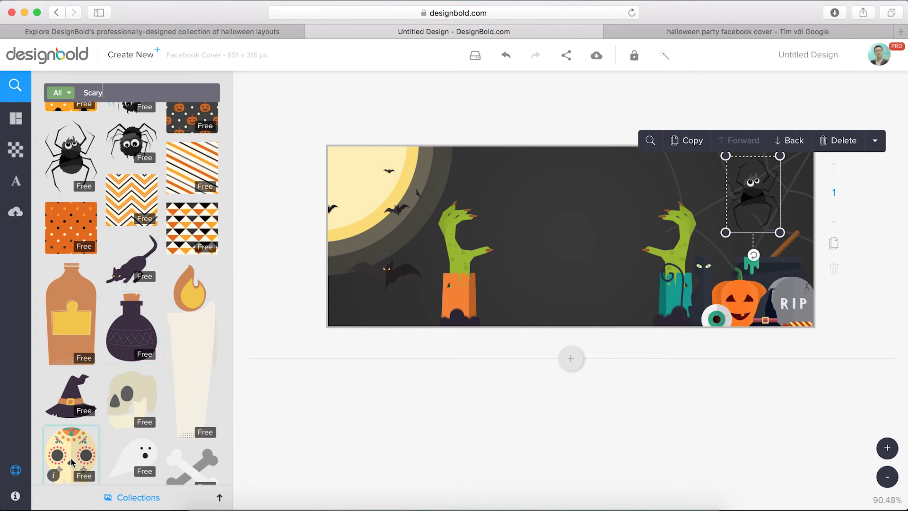
pyautogui.moveTo(71, 461); pyautogui.dragTo(375, 305)
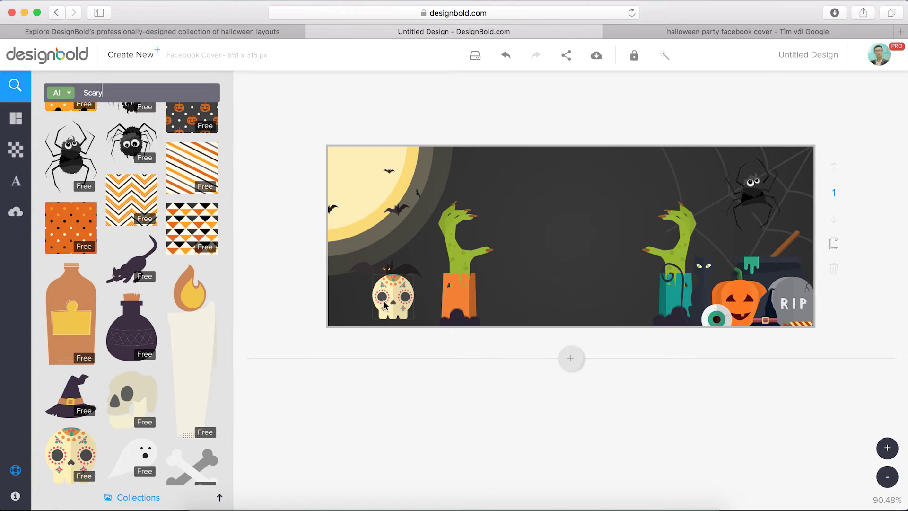
# Delete the sugar skull from the cover and browse further through the Scary element results
pyautogui.click(384, 304)
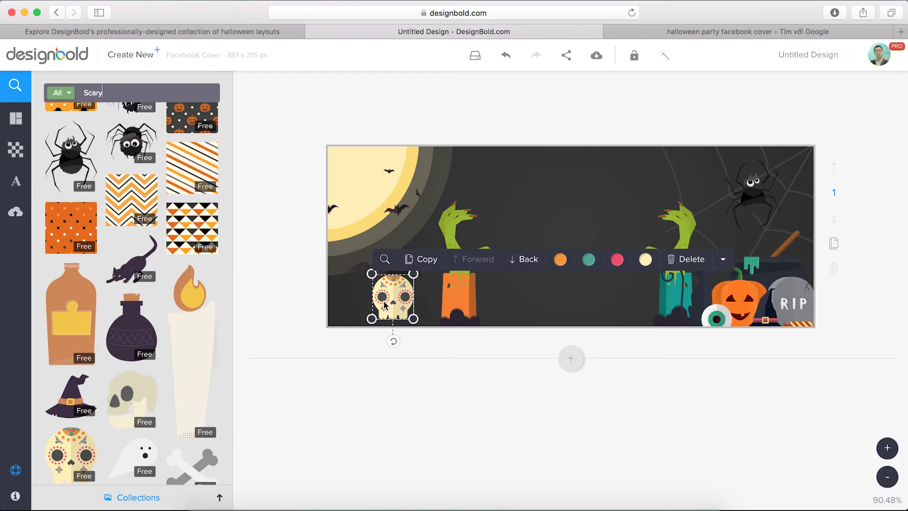
pyautogui.click(681, 259)
pyautogui.scroll(-1, 179, 308)
pyautogui.scroll(-2, 179, 309)
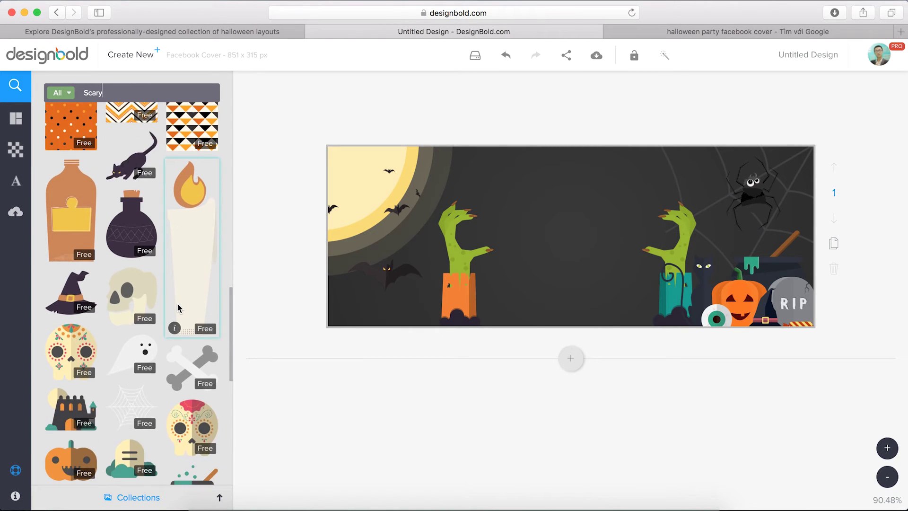
pyautogui.scroll(-1, 178, 308)
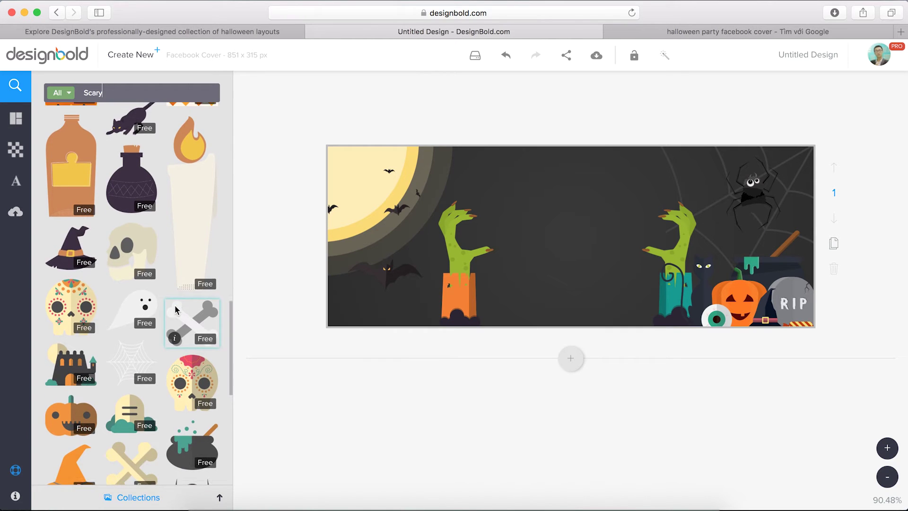
pyautogui.scroll(-1, 176, 309)
pyautogui.scroll(-1, 173, 312)
pyautogui.scroll(-1, 172, 312)
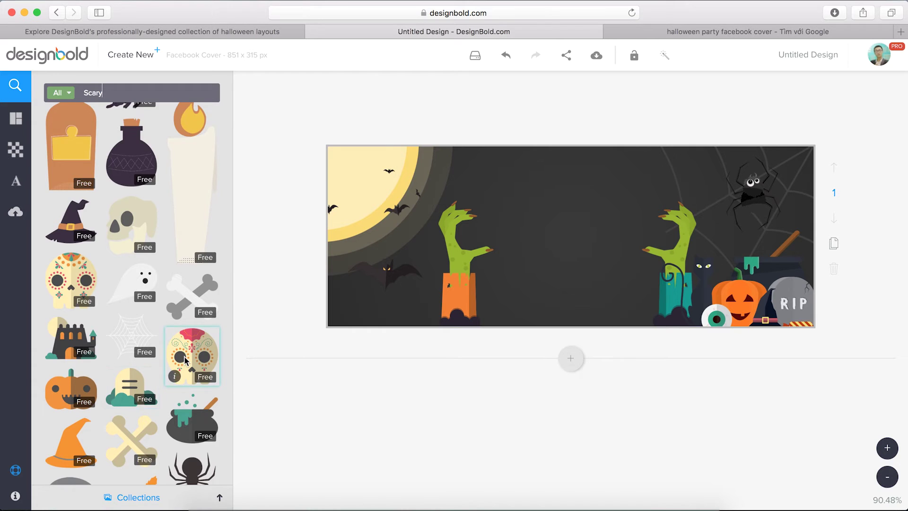
pyautogui.scroll(-4, 181, 361)
pyautogui.scroll(-4, 182, 361)
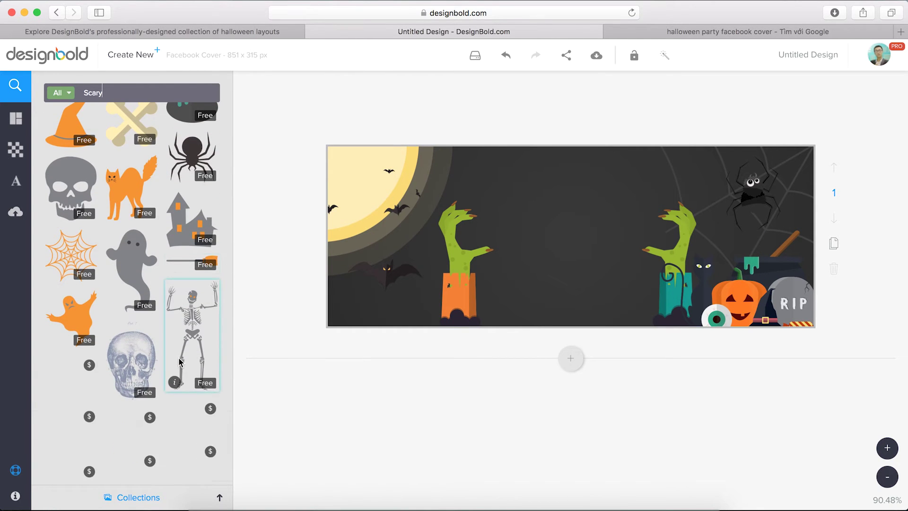
pyautogui.scroll(-4, 175, 359)
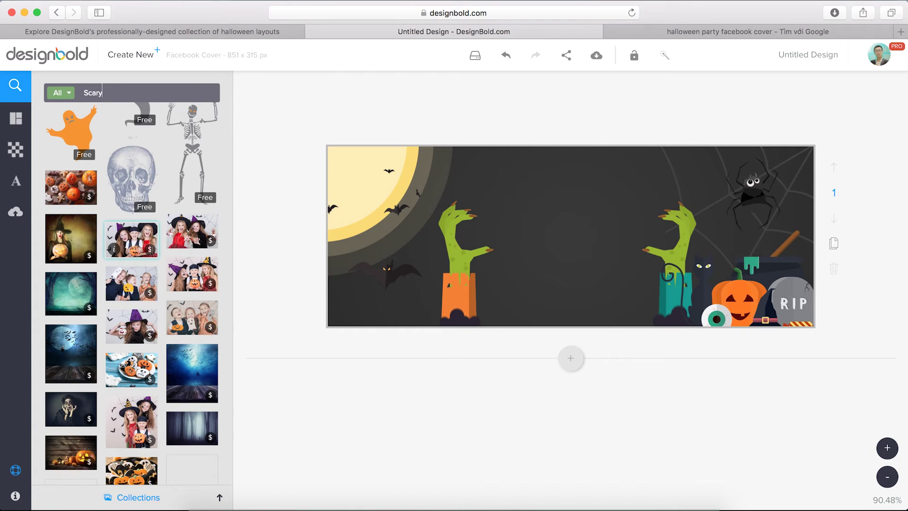
pyautogui.scroll(-1, 152, 254)
pyautogui.scroll(-4, 152, 253)
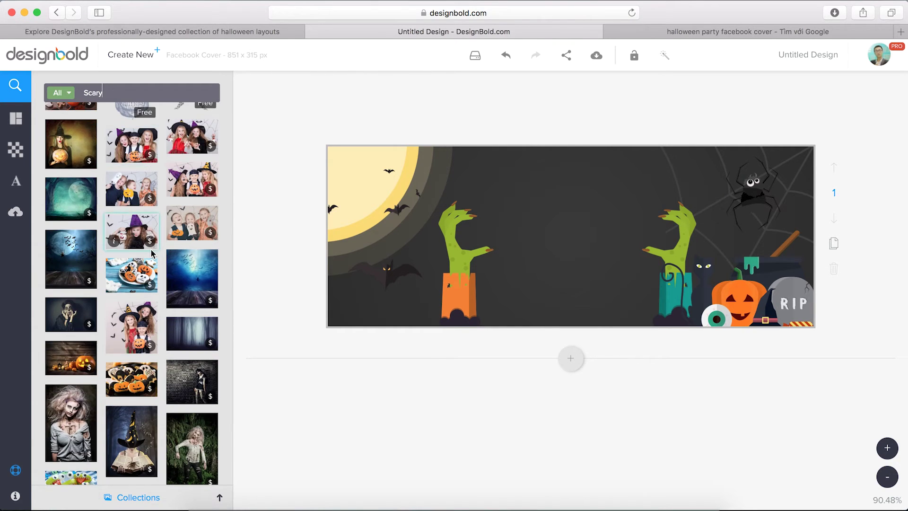
pyautogui.scroll(12, 152, 253)
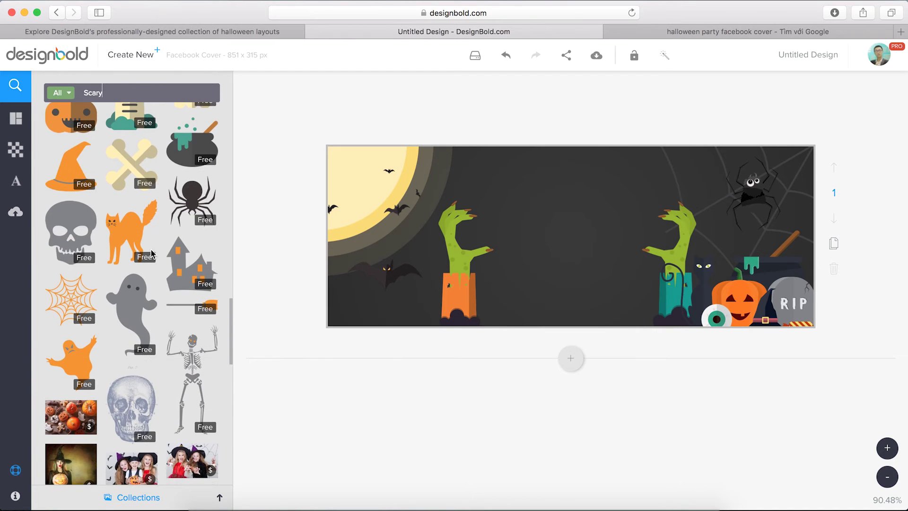
pyautogui.scroll(4, 151, 254)
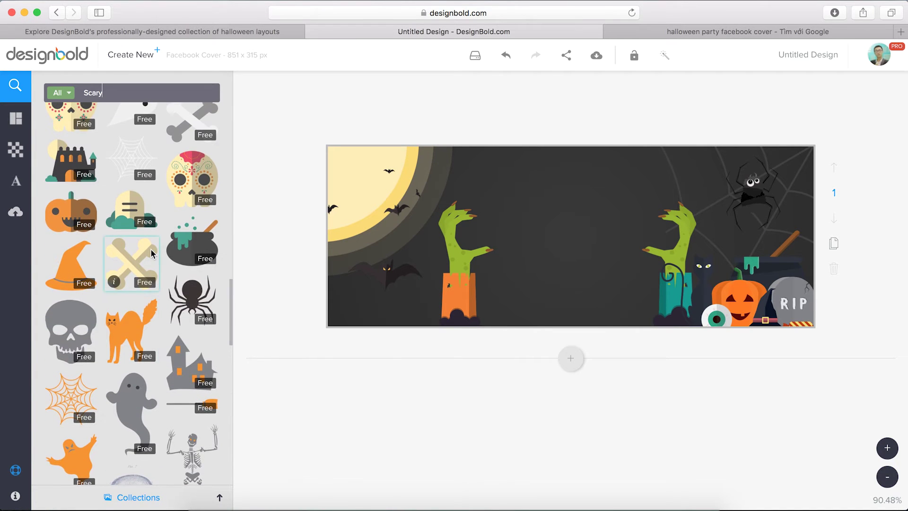
pyautogui.scroll(1, 151, 254)
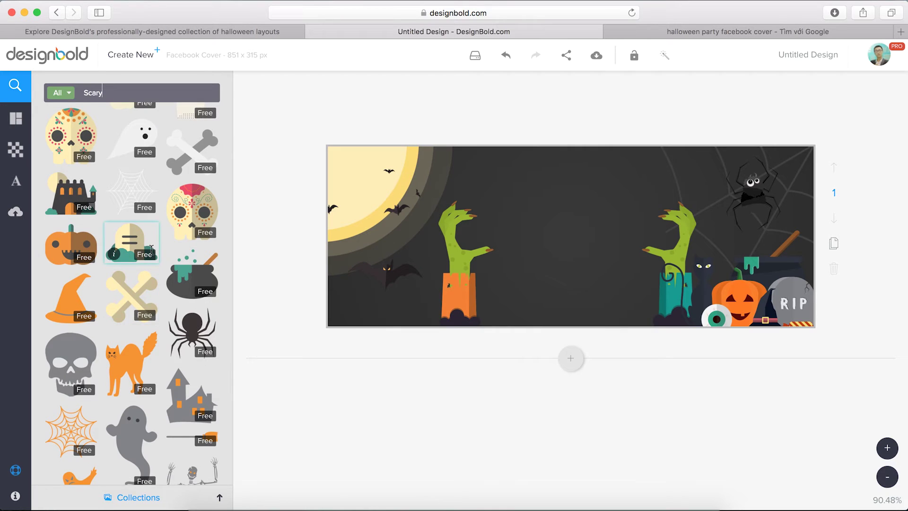
pyautogui.scroll(1, 151, 249)
# Add an enlarged castle graphic in the bottom-left corner and bring the bats in front of it
pyautogui.moveTo(88, 211); pyautogui.dragTo(359, 304)
pyautogui.click(426, 320)
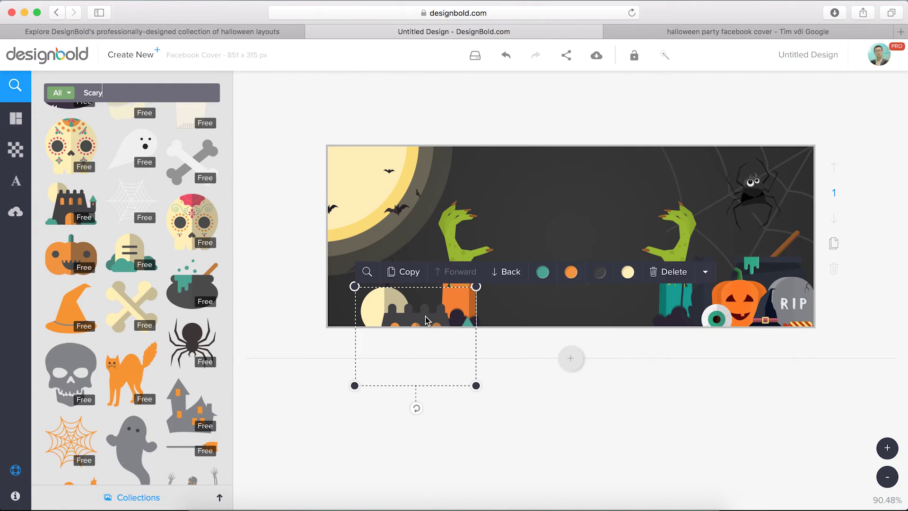
pyautogui.moveTo(425, 320); pyautogui.dragTo(453, 219)
pyautogui.moveTo(395, 291)
pyautogui.mouseDown()
pyautogui.moveTo(385, 290)
pyautogui.moveTo(396, 290)
pyautogui.mouseUp()
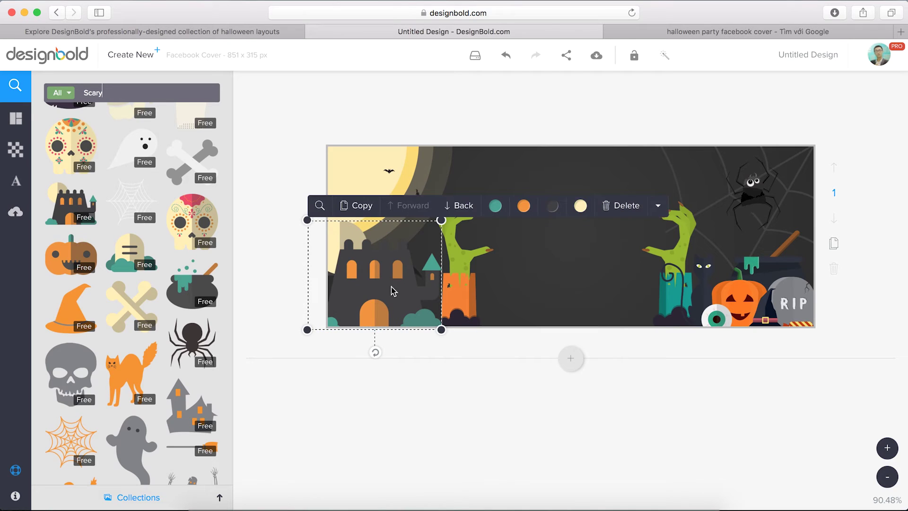
pyautogui.click(390, 173)
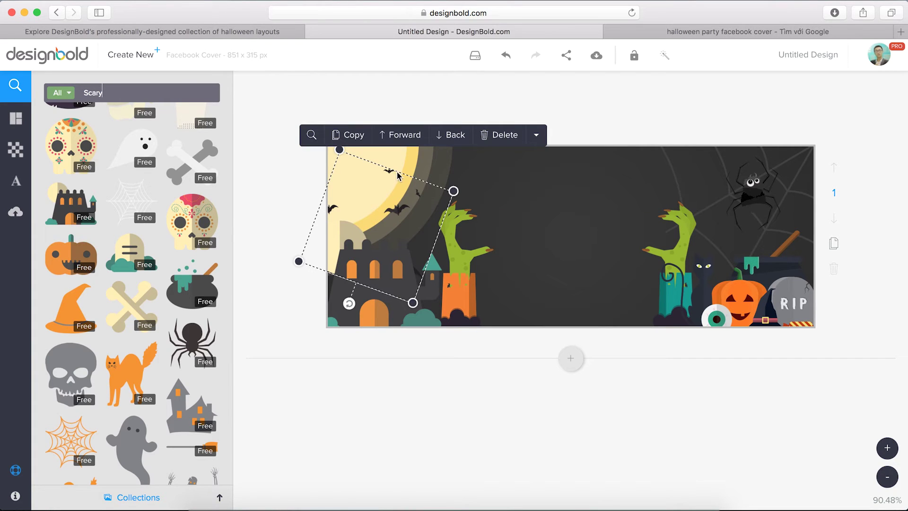
pyautogui.click(409, 137)
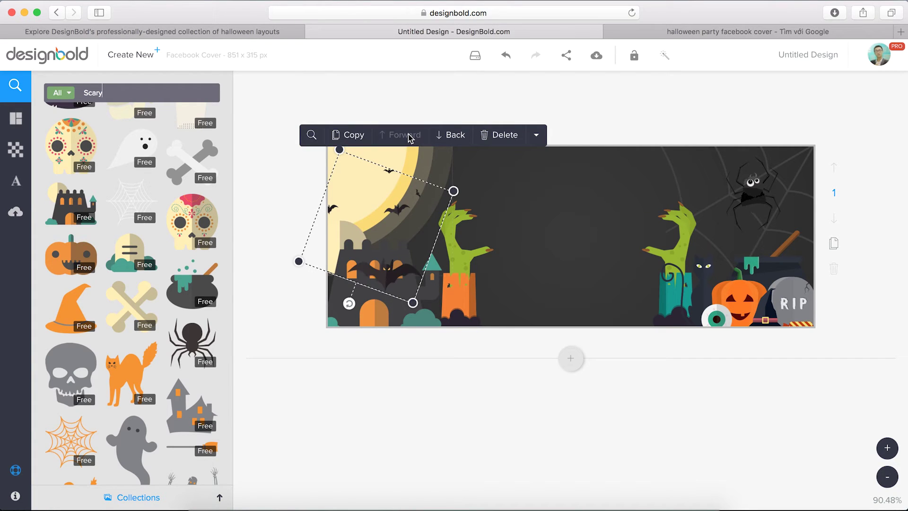
# Move the moon graphic up and right so it sits in the top-left corner
pyautogui.click(588, 434)
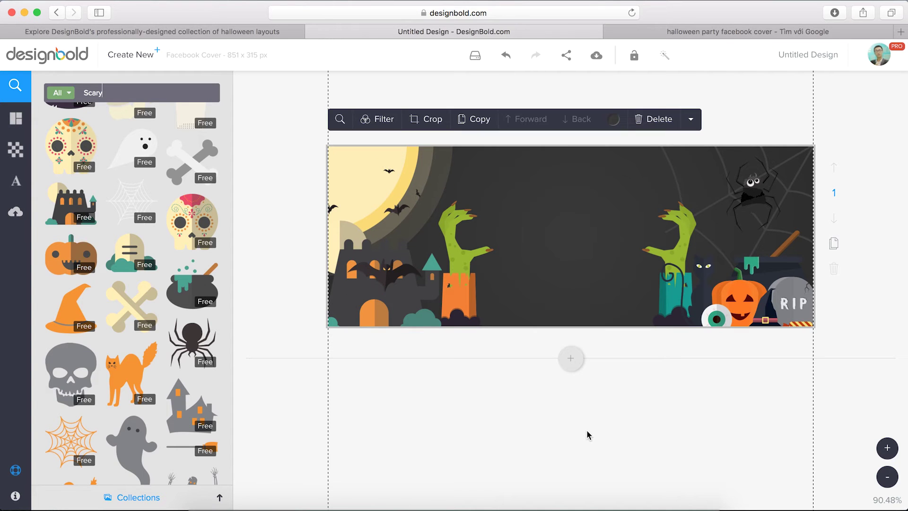
pyautogui.click(430, 169)
pyautogui.moveTo(438, 165); pyautogui.dragTo(469, 115)
pyautogui.click(618, 98)
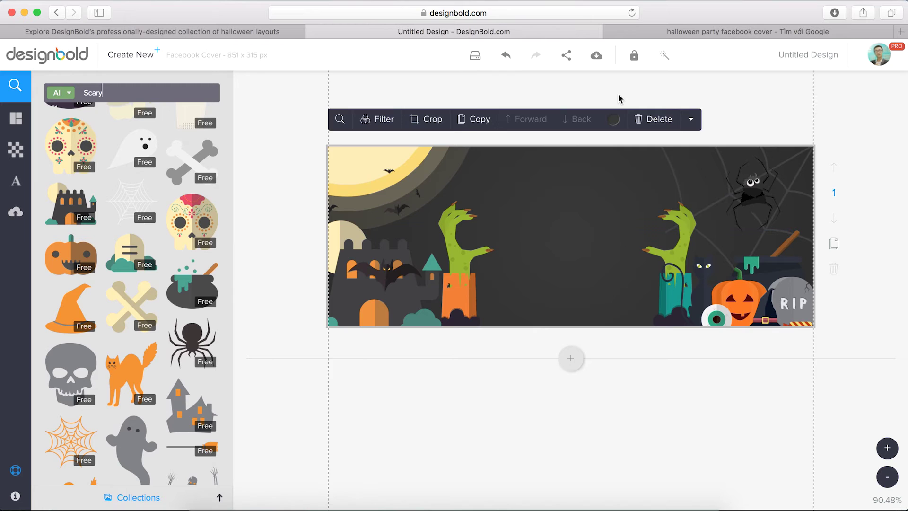
pyautogui.click(887, 258)
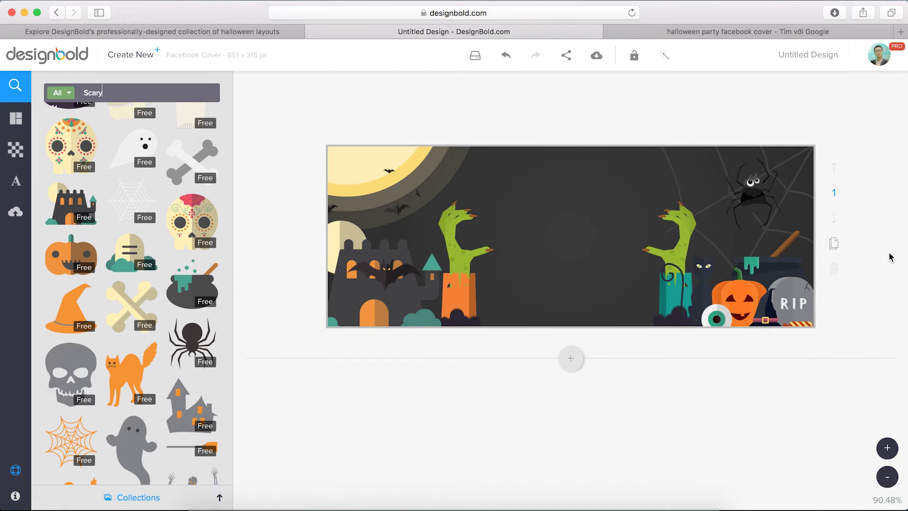
# Add a heading text box to the cover and replace its text with 'Halloween'
pyautogui.click(18, 181)
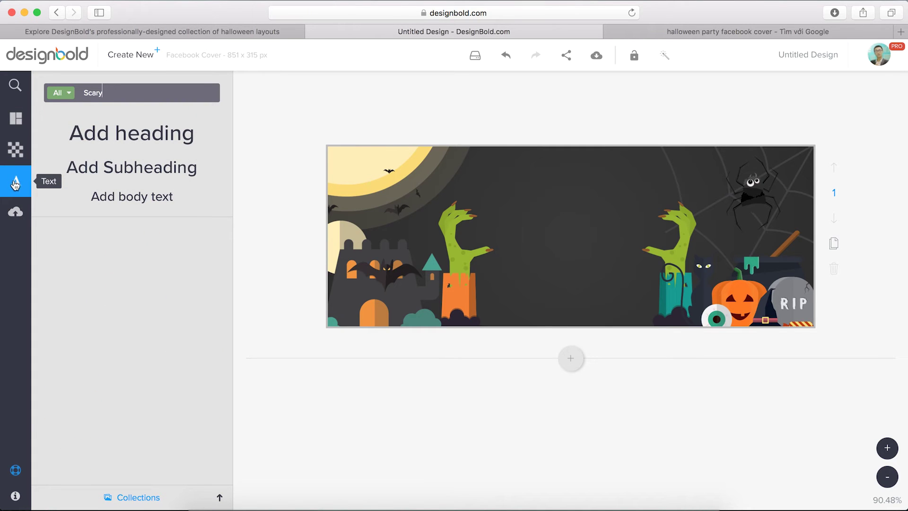
pyautogui.click(146, 138)
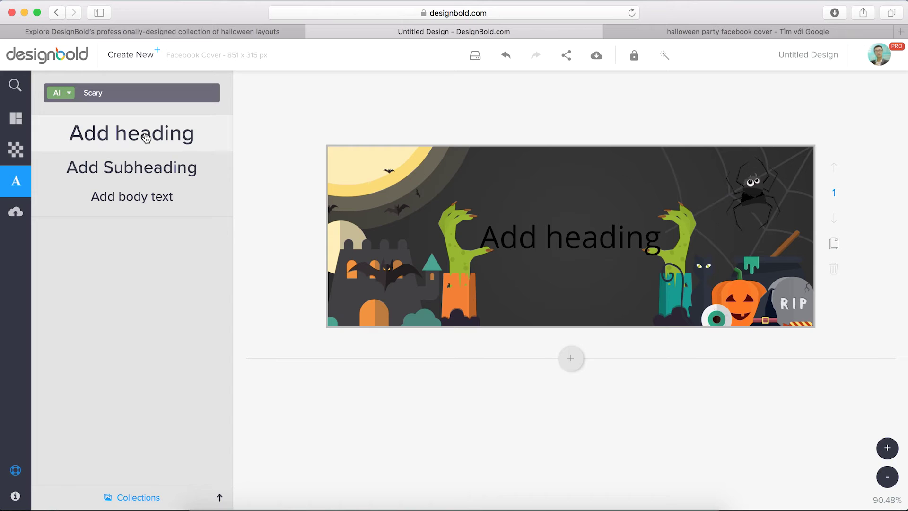
pyautogui.click(560, 237)
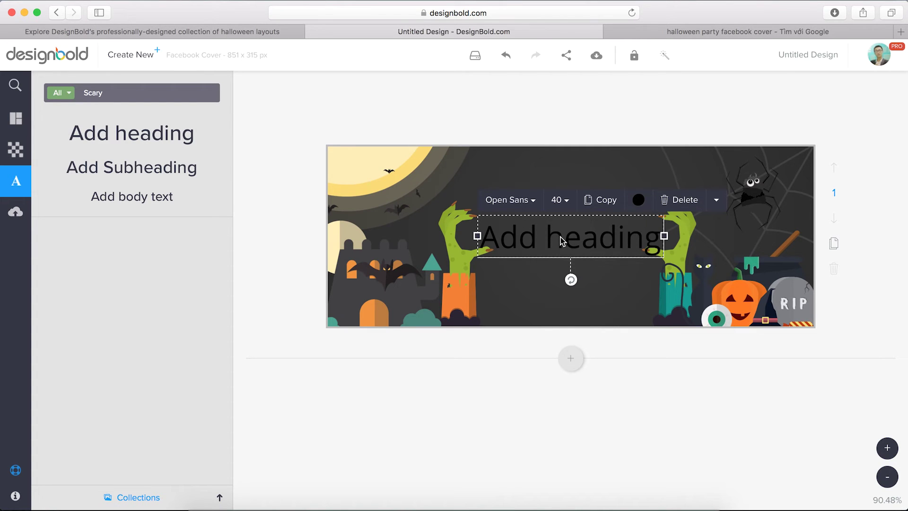
pyautogui.doubleClick(560, 237)
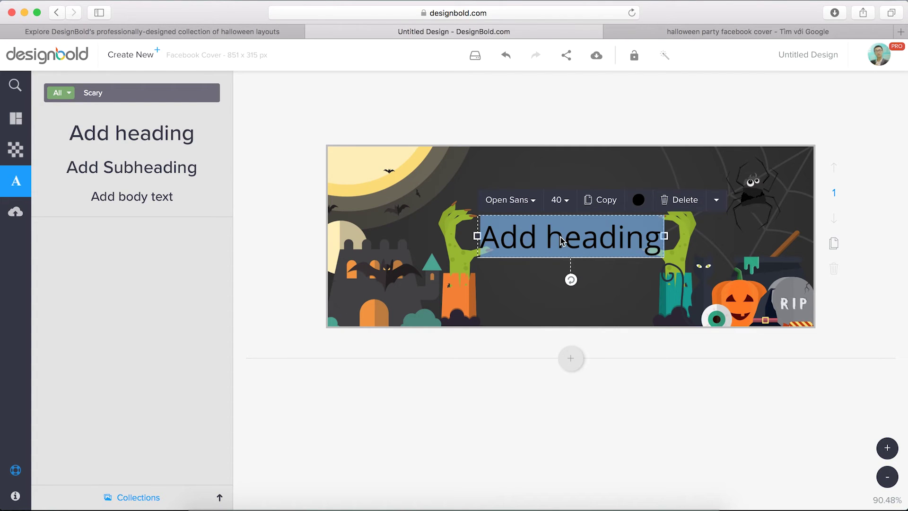
pyautogui.write('Hallo')
pyautogui.write('ween')
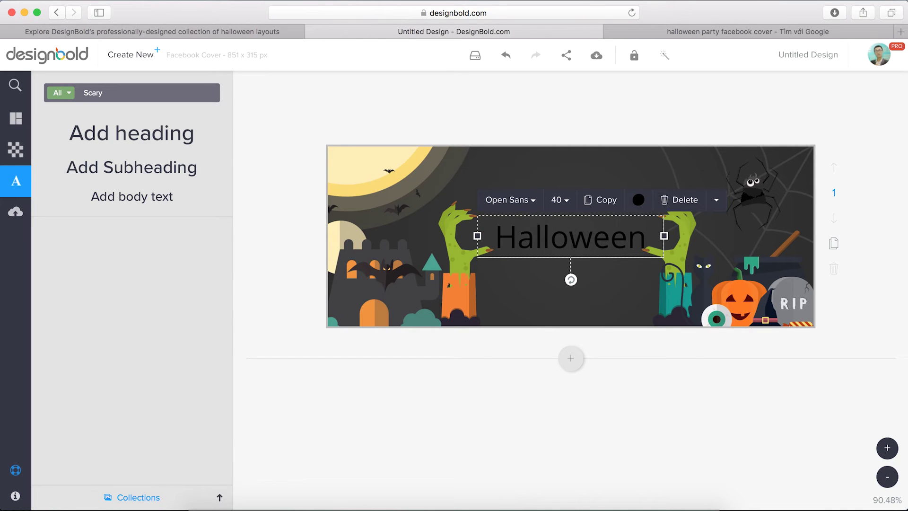
# Colour the Halloween heading orange and move it higher on the cover
pyautogui.click(718, 201)
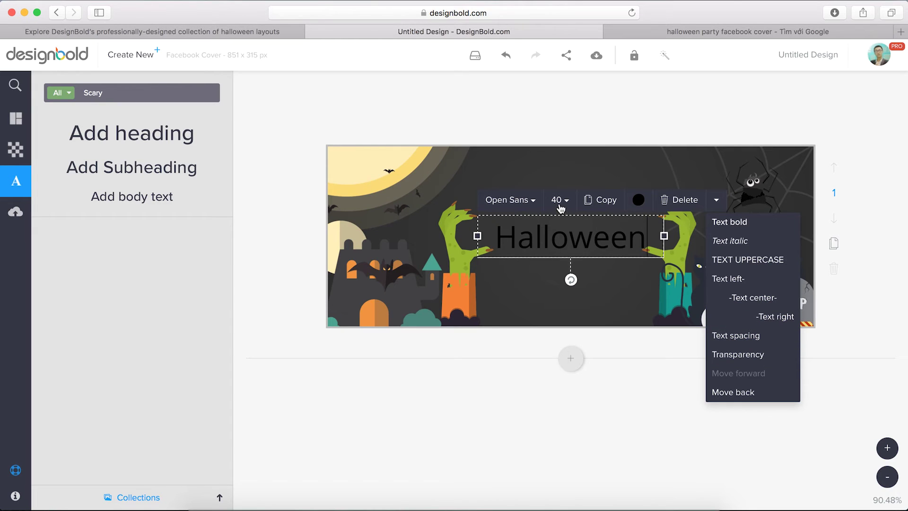
pyautogui.click(637, 200)
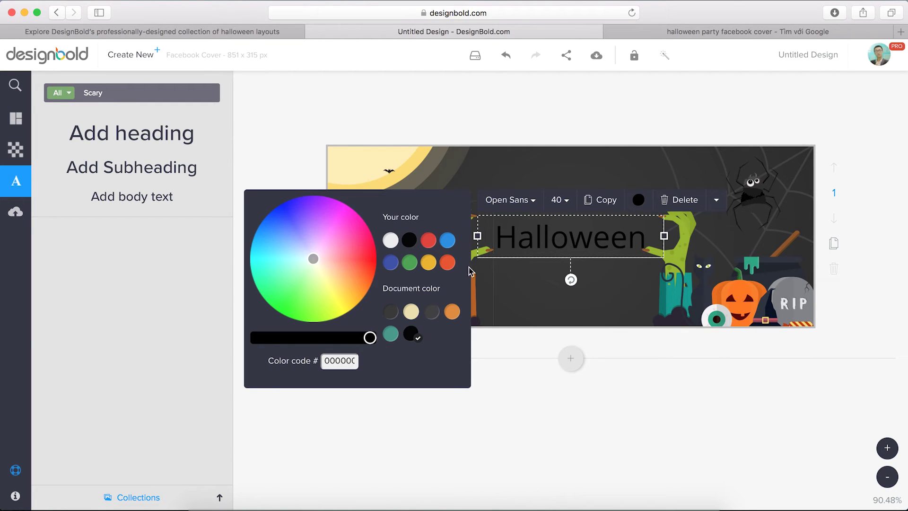
pyautogui.click(350, 271)
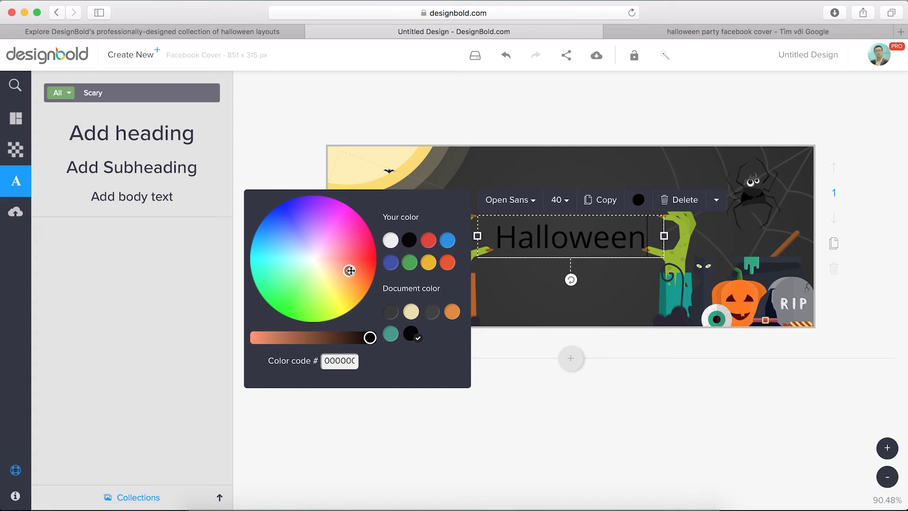
pyautogui.moveTo(350, 270); pyautogui.dragTo(353, 267)
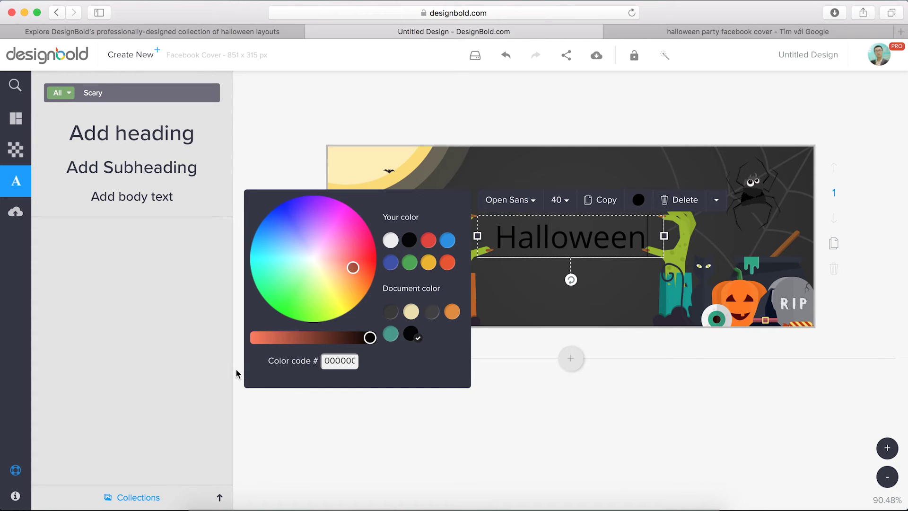
pyautogui.moveTo(273, 338); pyautogui.dragTo(258, 337)
pyautogui.moveTo(353, 267)
pyautogui.mouseDown()
pyautogui.moveTo(363, 265)
pyautogui.moveTo(355, 265)
pyautogui.mouseUp()
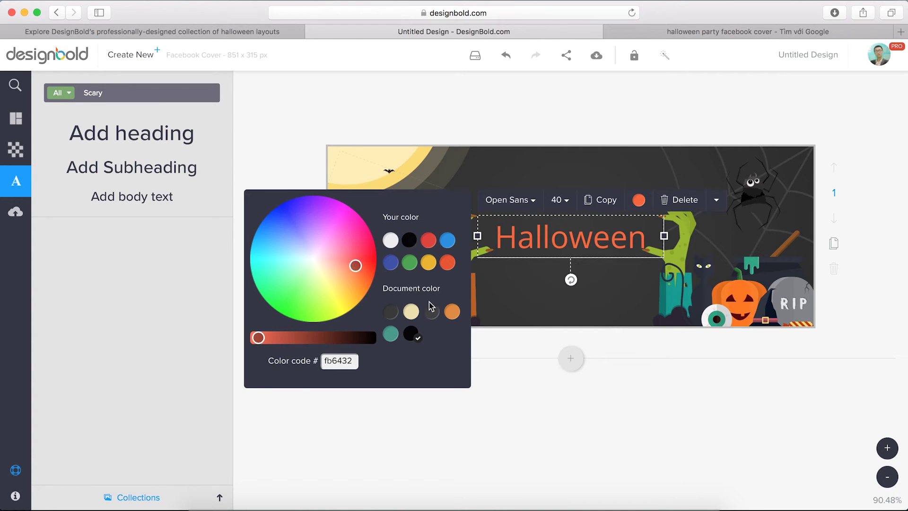
pyautogui.click(903, 313)
pyautogui.moveTo(608, 238); pyautogui.dragTo(609, 198)
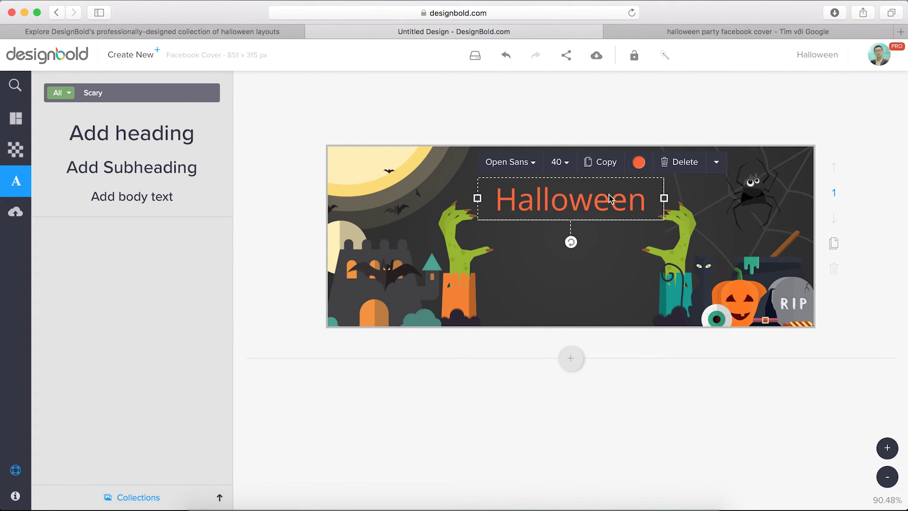
# Set the Halloween title's font to Amatic Small Caps
pyautogui.click(533, 162)
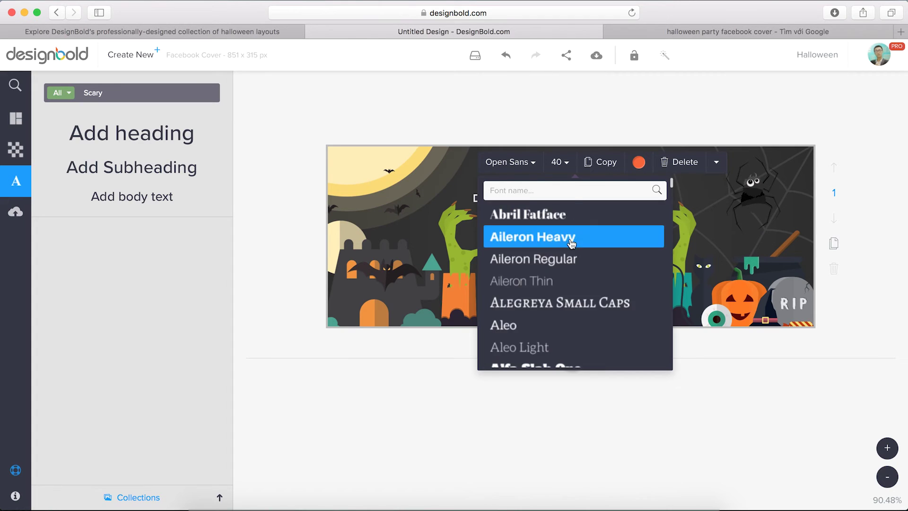
pyautogui.scroll(-5, 571, 244)
pyautogui.scroll(-1, 577, 265)
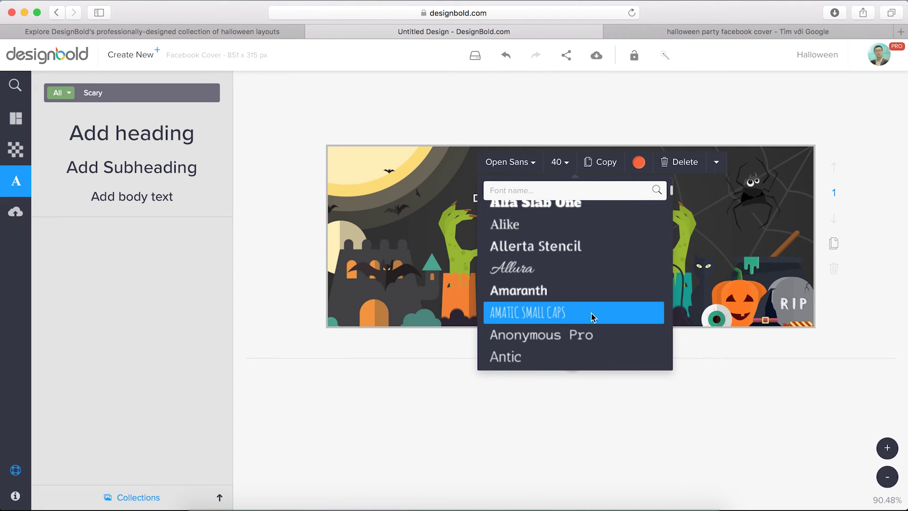
pyautogui.click(591, 313)
pyautogui.click(873, 215)
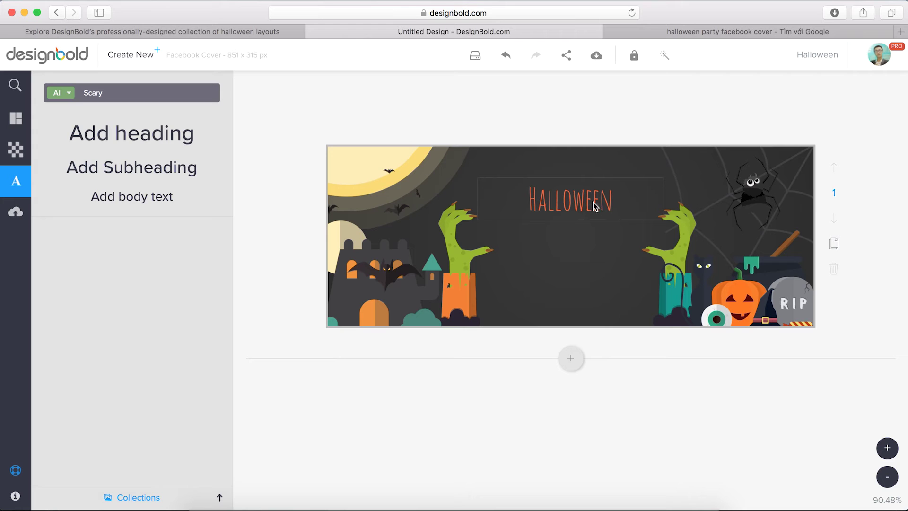
# Add a second heading reading 'PotLuck Party', widened to fit on one line
pyautogui.click(168, 141)
pyautogui.tripleClick(560, 243)
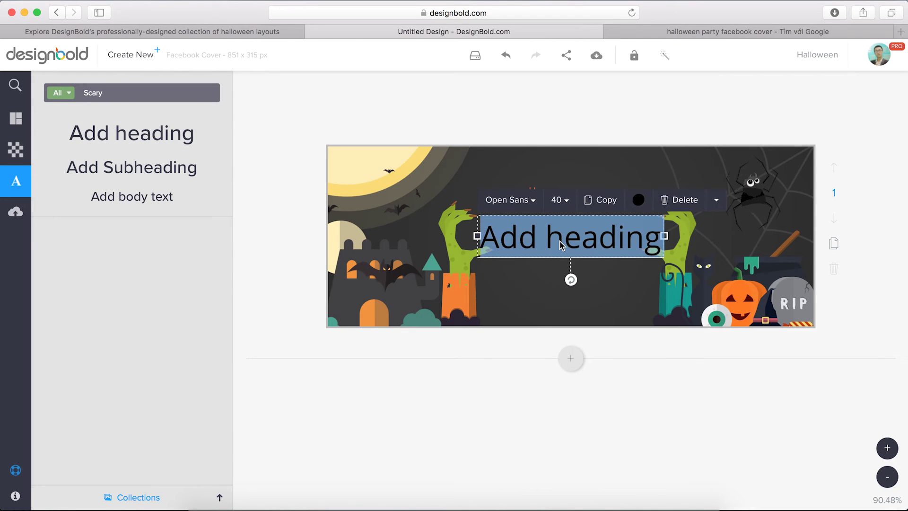
pyautogui.write('PotLuck Party')
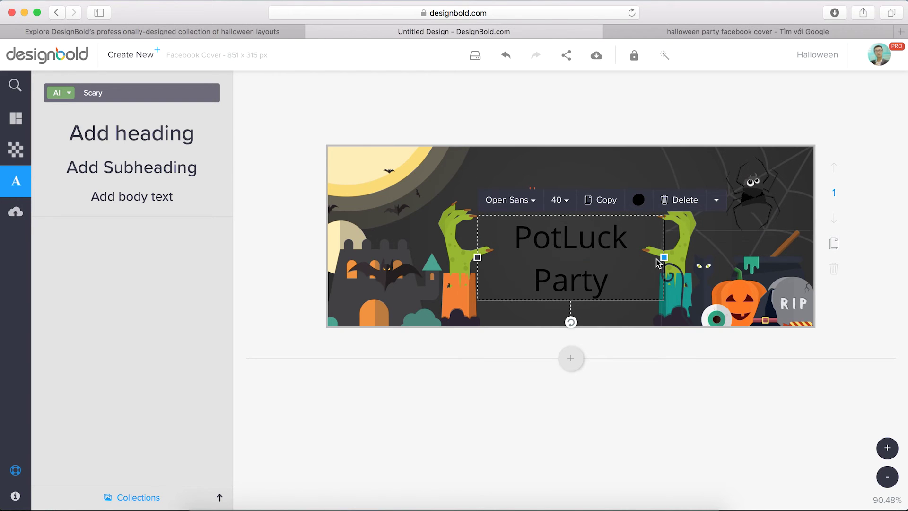
pyautogui.moveTo(664, 257); pyautogui.dragTo(757, 253)
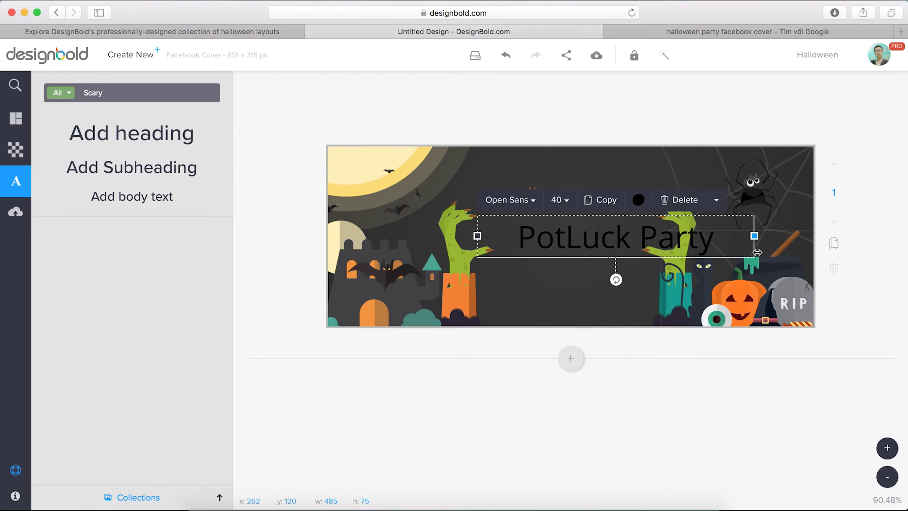
# Move PotLuck Party under the title and make it bold white Amaranth text
pyautogui.moveTo(620, 247); pyautogui.dragTo(572, 240)
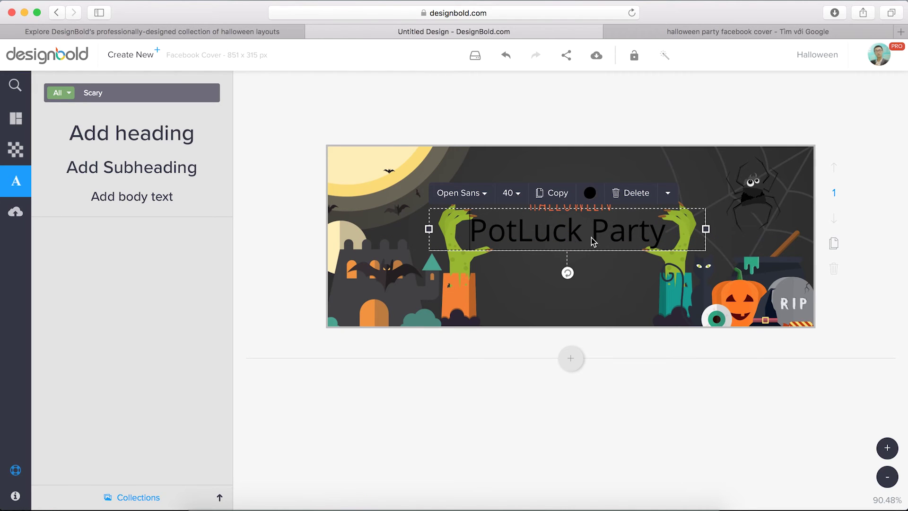
pyautogui.click(665, 198)
pyautogui.click(687, 213)
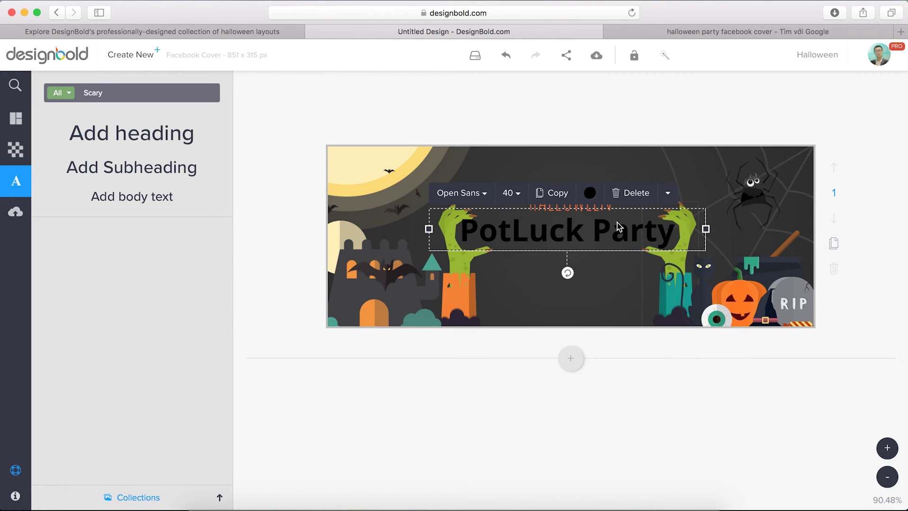
pyautogui.click(484, 196)
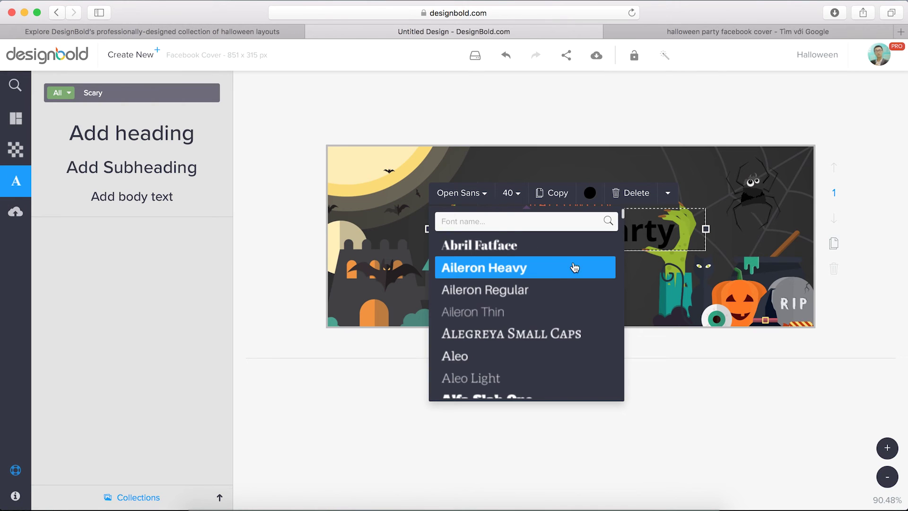
pyautogui.scroll(-5, 572, 271)
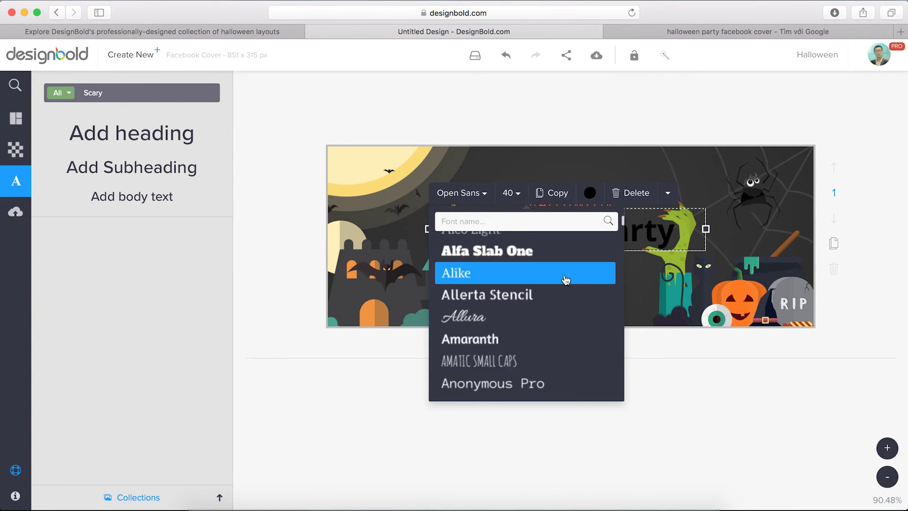
pyautogui.scroll(-2, 566, 280)
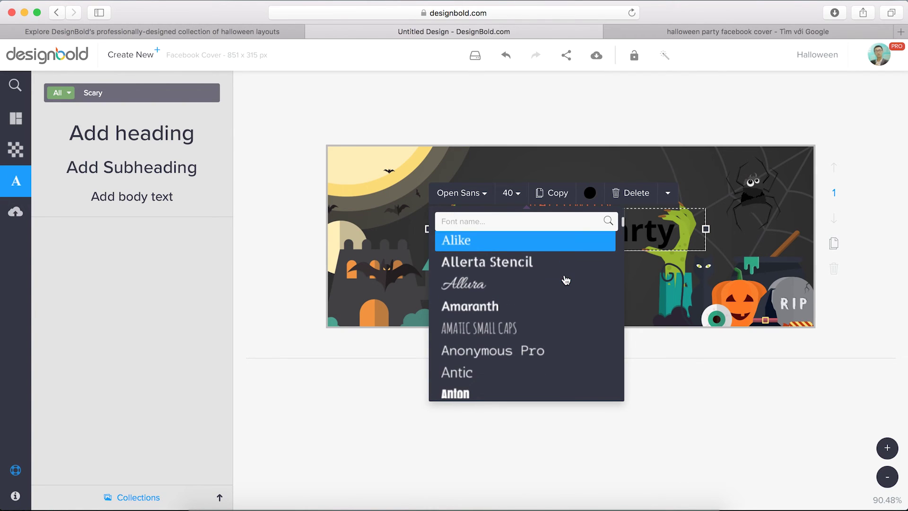
pyautogui.click(536, 308)
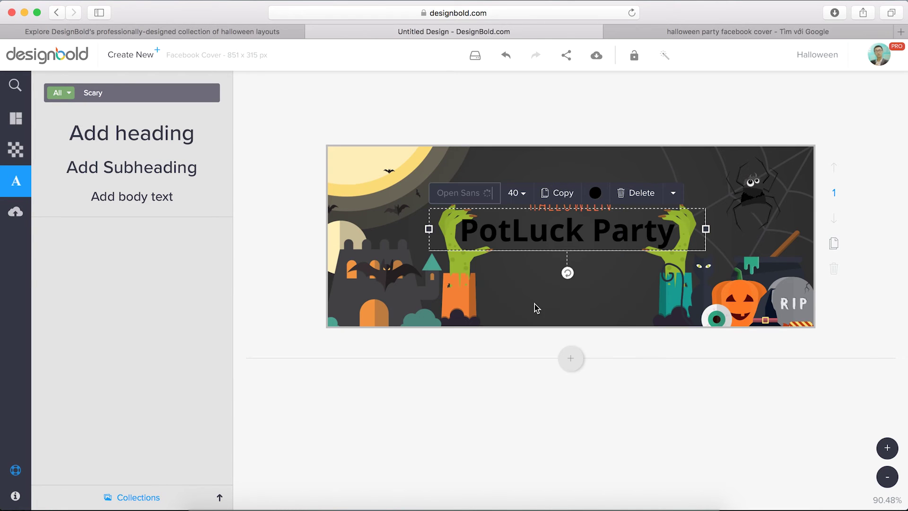
pyautogui.click(585, 192)
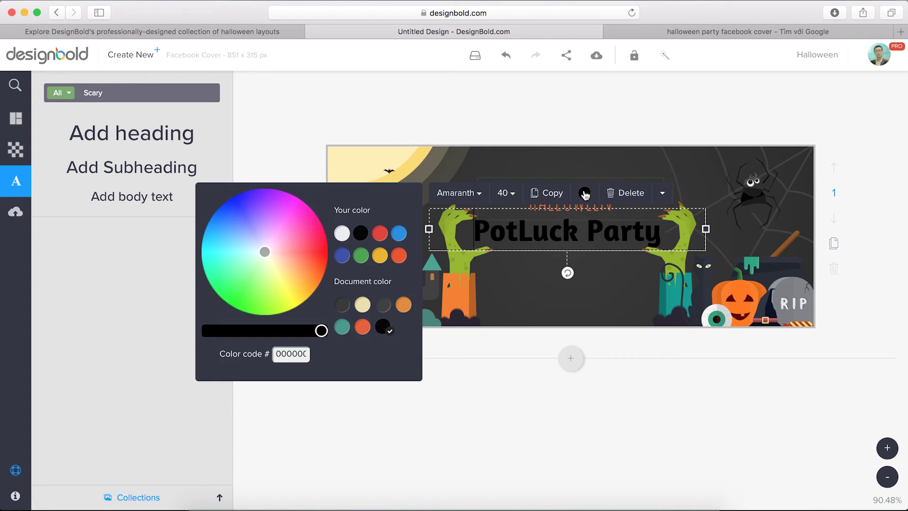
pyautogui.click(342, 234)
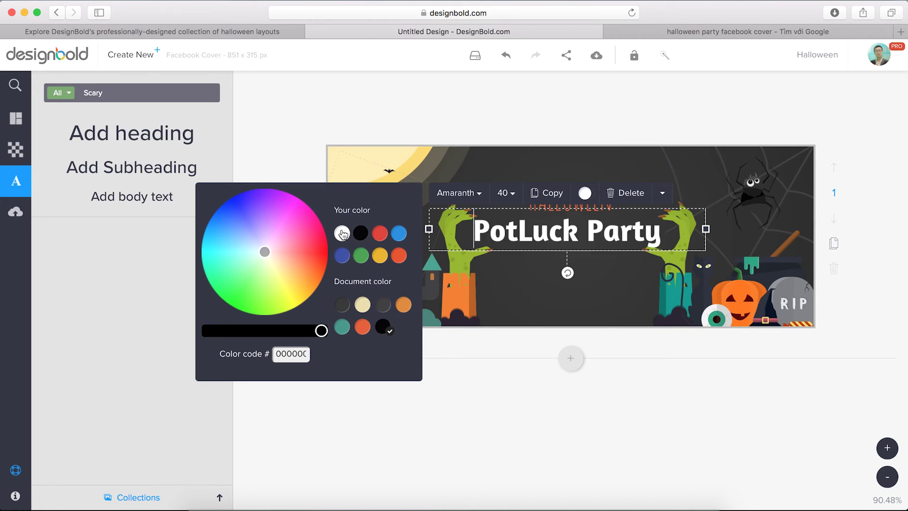
pyautogui.click(830, 424)
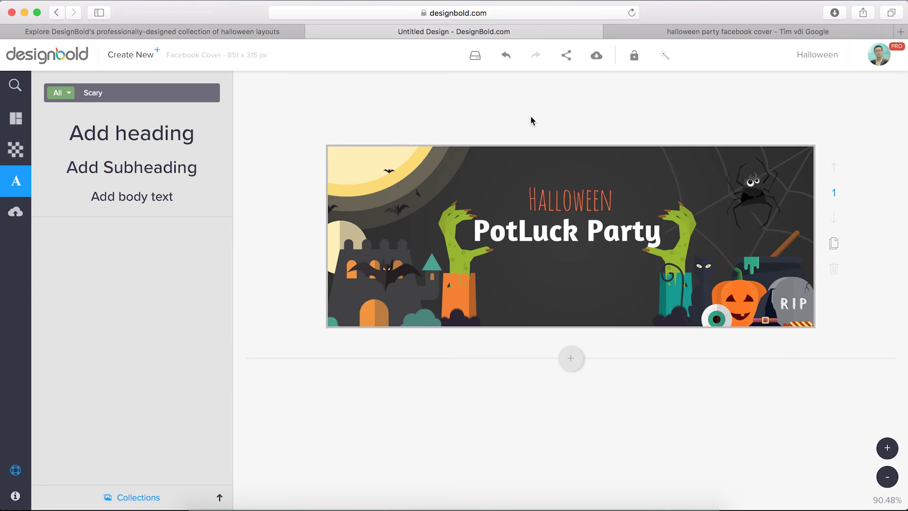
# Raise both titles slightly and spread the zombie hands and pumpkin group outward
pyautogui.moveTo(567, 204); pyautogui.dragTo(562, 189)
pyautogui.moveTo(584, 221); pyautogui.dragTo(584, 210)
pyautogui.click(457, 293)
pyautogui.moveTo(457, 293); pyautogui.dragTo(451, 294)
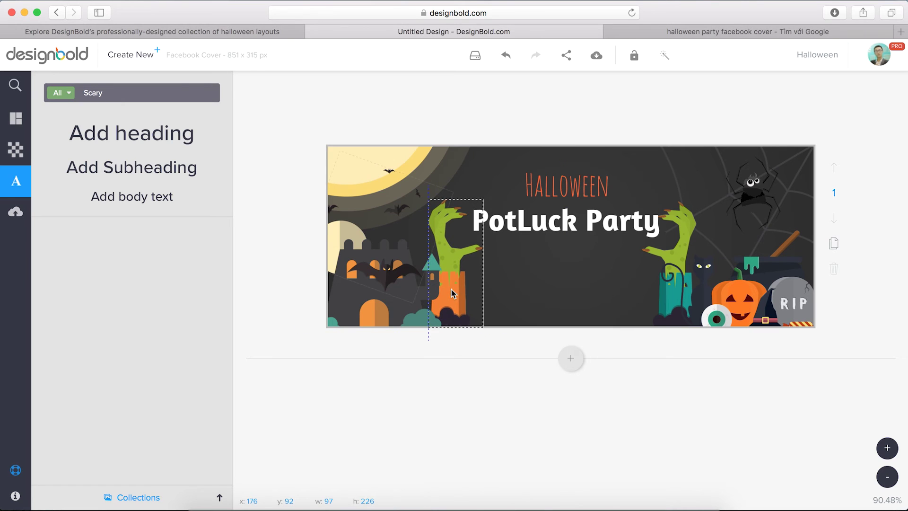
pyautogui.moveTo(663, 288); pyautogui.dragTo(660, 255)
pyautogui.click(661, 288)
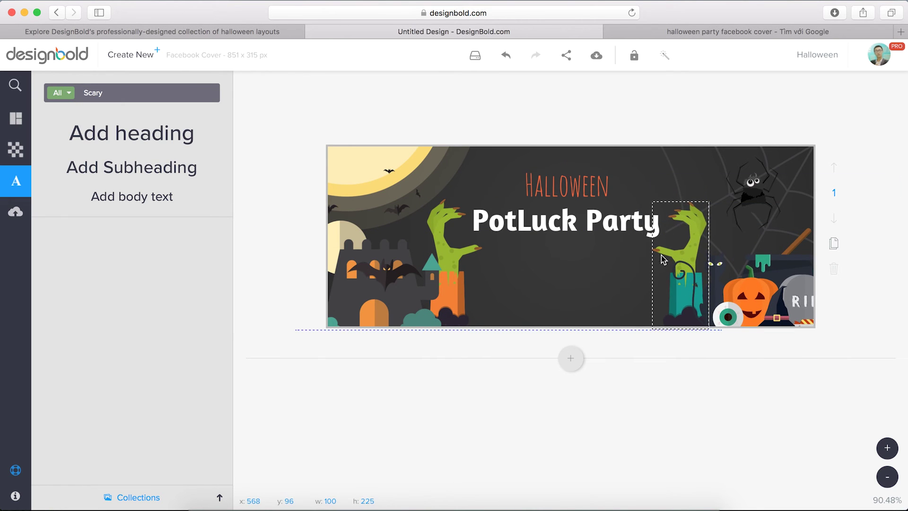
pyautogui.click(880, 244)
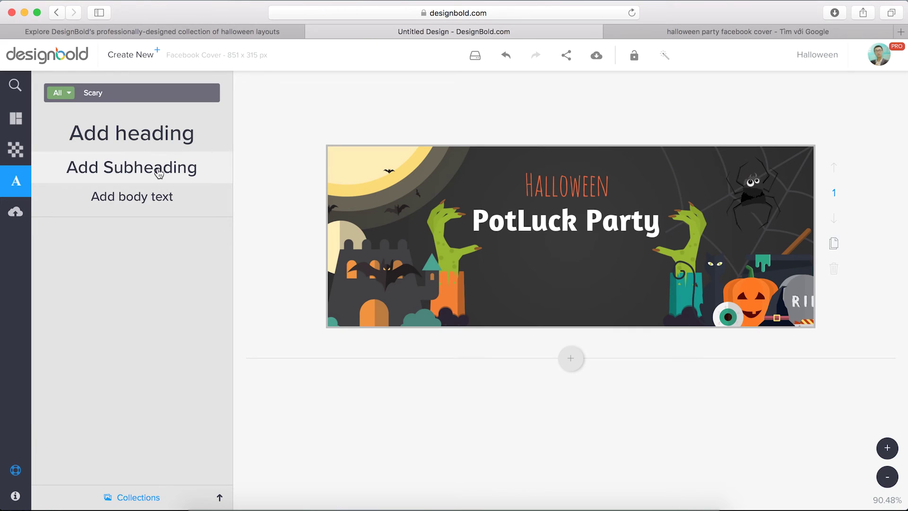
# Add a subheading reading 'Monday, 31 Ocb 2016' on one line under PotLuck Party
pyautogui.moveTo(159, 174); pyautogui.dragTo(594, 289)
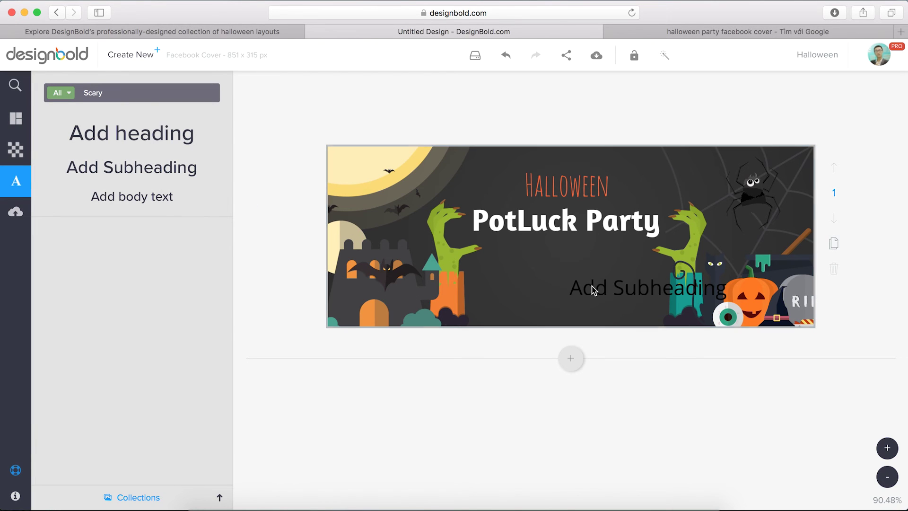
pyautogui.doubleClick(626, 289)
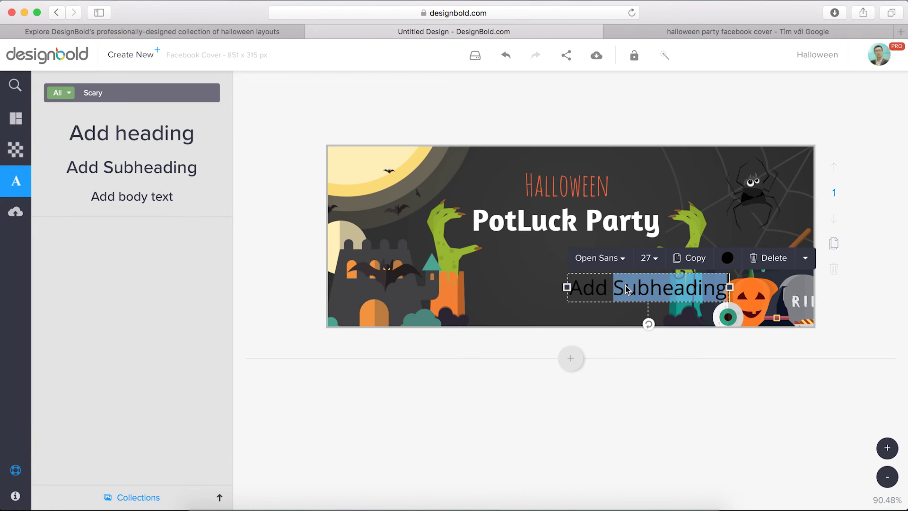
pyautogui.tripleClick(626, 289)
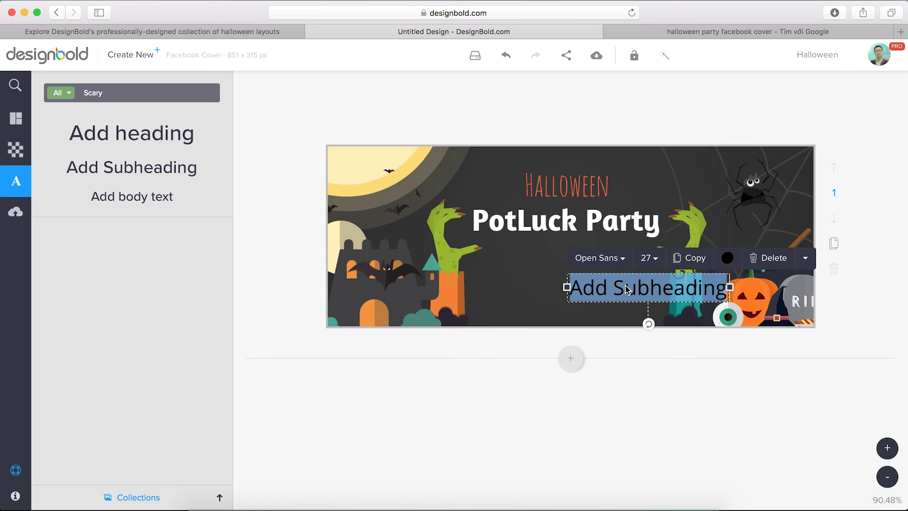
pyautogui.write('Mon')
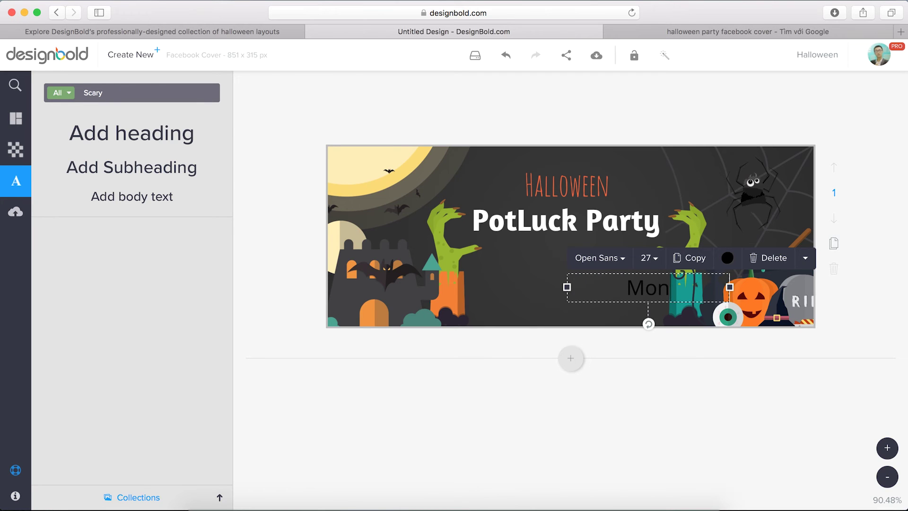
pyautogui.write('day, 31')
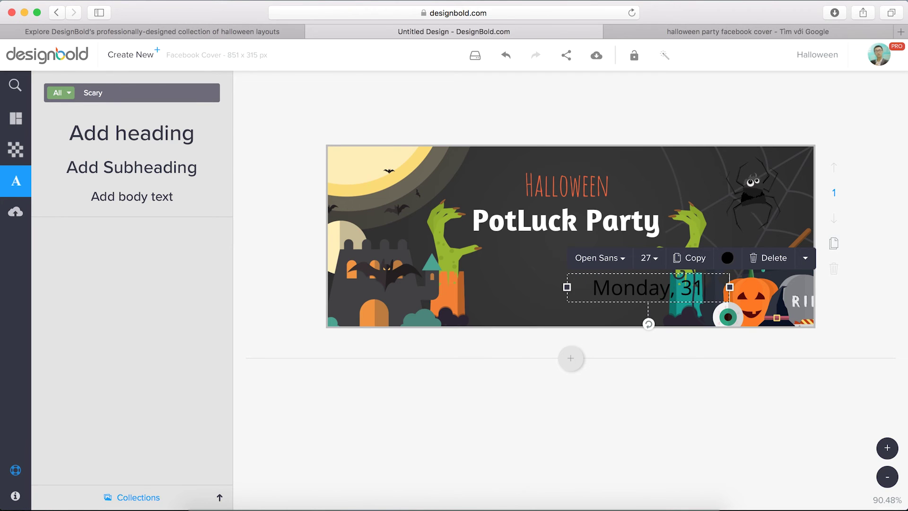
pyautogui.write(' Ocb 2016')
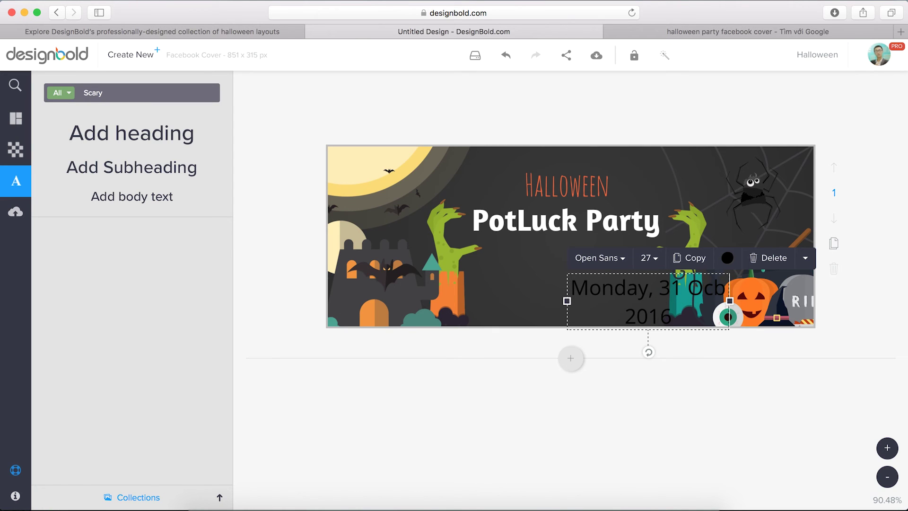
pyautogui.moveTo(730, 301); pyautogui.dragTo(821, 305)
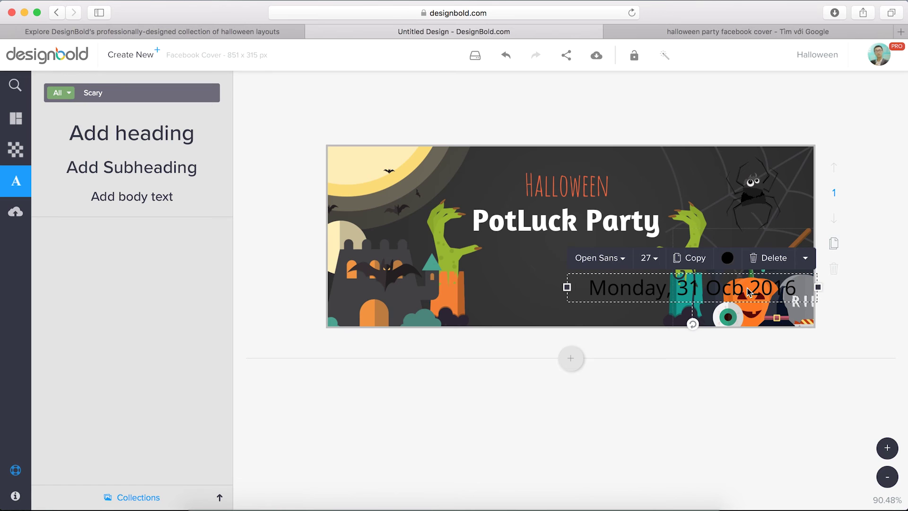
pyautogui.moveTo(712, 288); pyautogui.dragTo(602, 262)
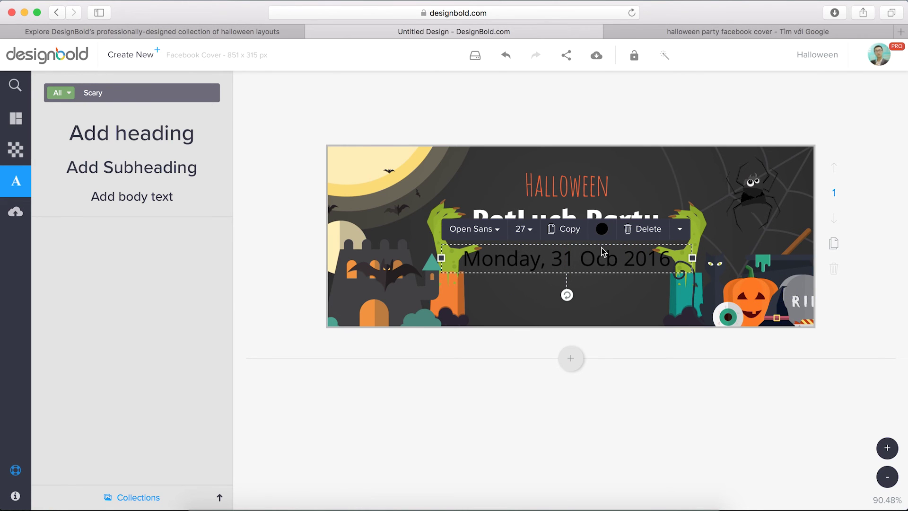
# Make the date text white, size 16, in the Amatic SC font
pyautogui.click(601, 228)
pyautogui.click(355, 96)
pyautogui.click(523, 228)
pyautogui.click(531, 285)
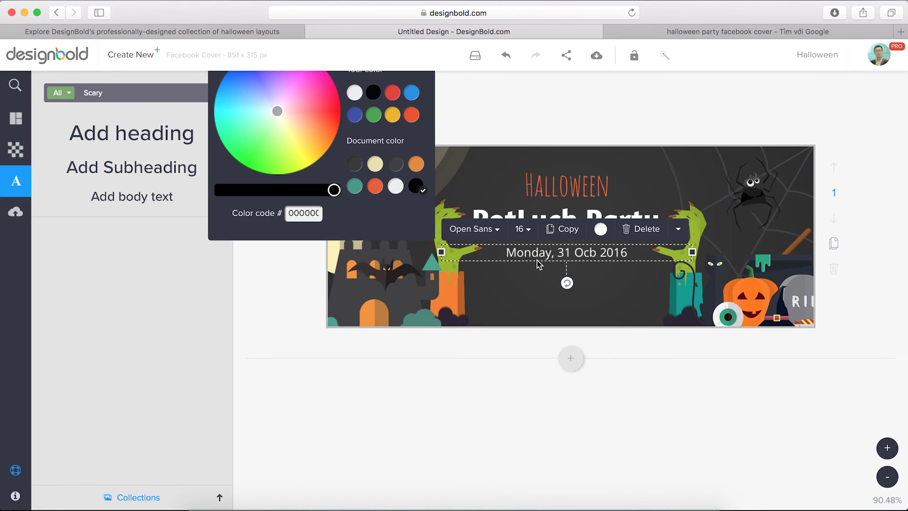
pyautogui.click(497, 229)
pyautogui.scroll(-5, 520, 322)
pyautogui.click(491, 401)
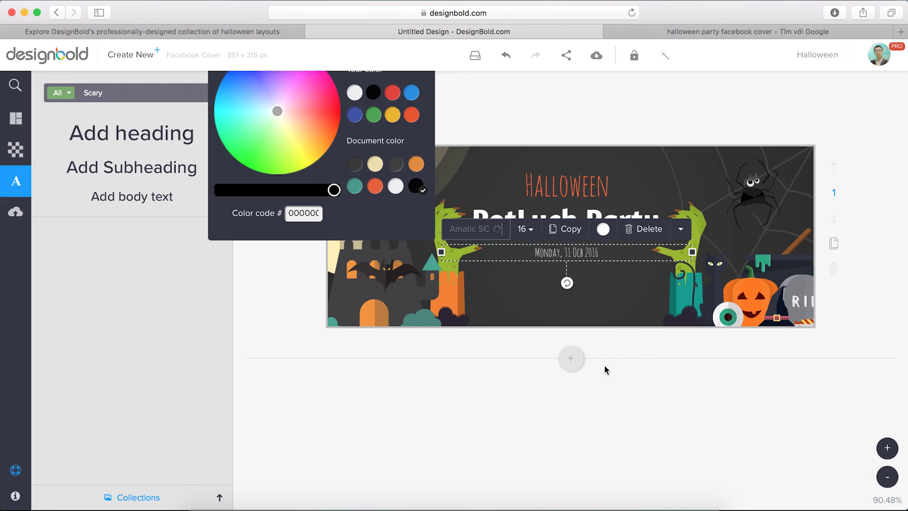
pyautogui.click(851, 270)
# Add the venue address as a second line and set both lines to size 21
pyautogui.click(578, 256)
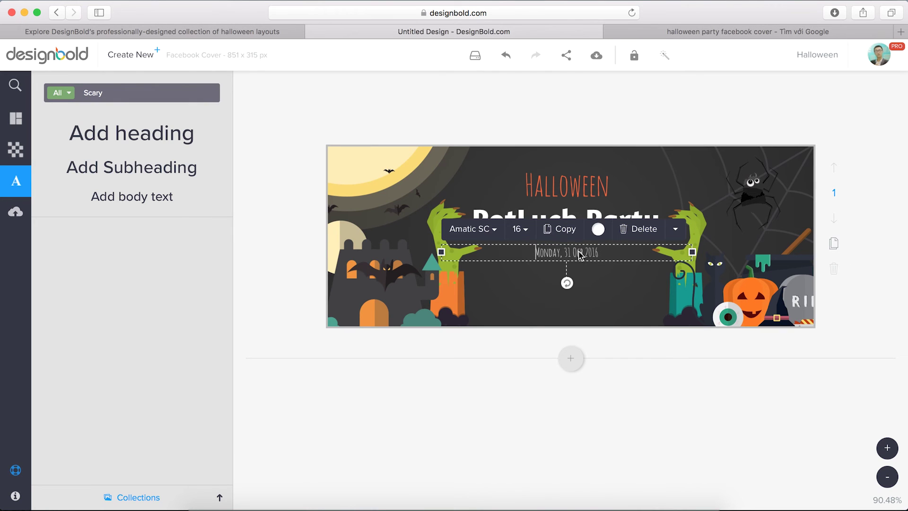
pyautogui.press('Return')
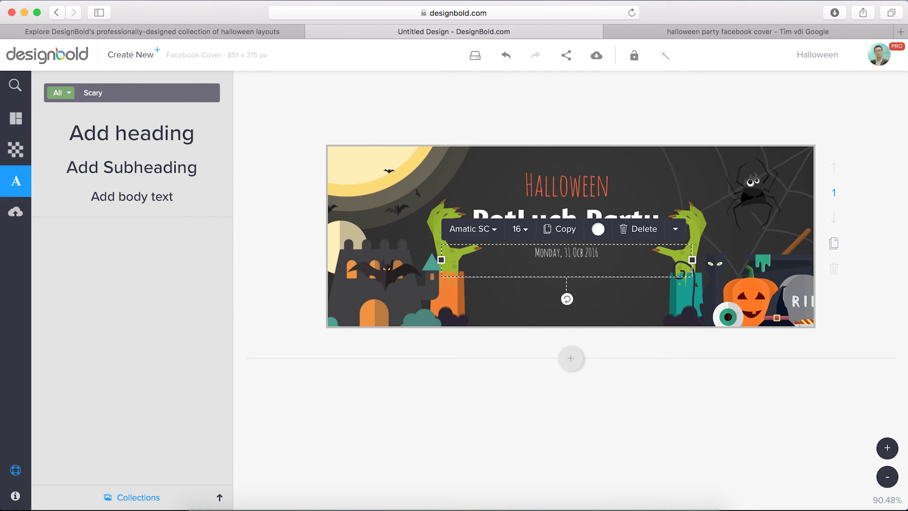
pyautogui.write('1700 Fulton St, Brooklyn')
pyautogui.click(520, 228)
pyautogui.click(523, 286)
pyautogui.click(885, 282)
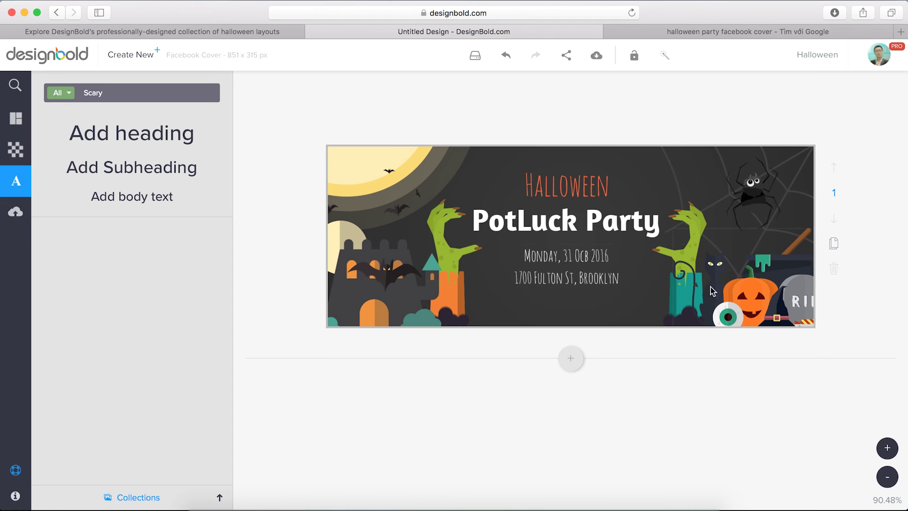
pyautogui.moveTo(610, 279); pyautogui.dragTo(610, 276)
# Reposition the left zombie hand and pumpkin group, and remove the extra blank page
pyautogui.moveTo(460, 319)
pyautogui.mouseDown()
pyautogui.moveTo(444, 319)
pyautogui.moveTo(455, 319)
pyautogui.mouseUp()
pyautogui.moveTo(684, 312); pyautogui.dragTo(685, 308)
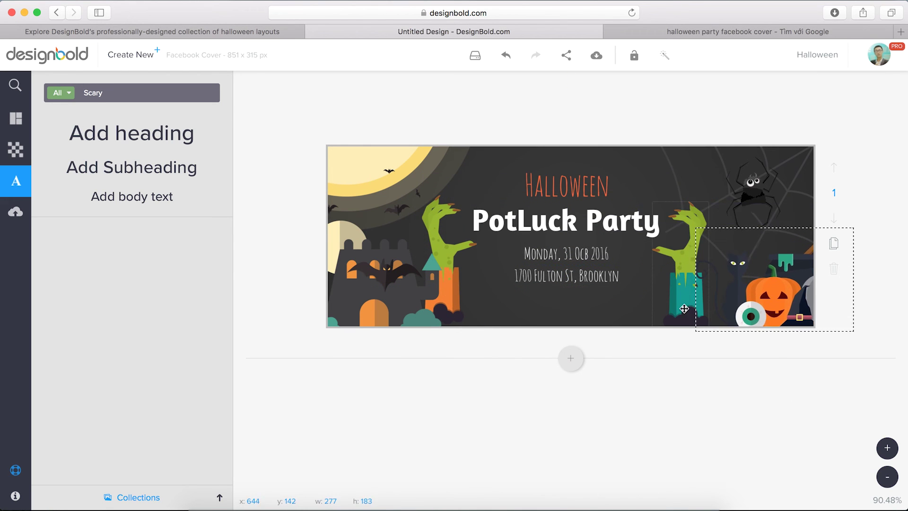
pyautogui.click(571, 358)
pyautogui.click(686, 265)
pyautogui.click(834, 468)
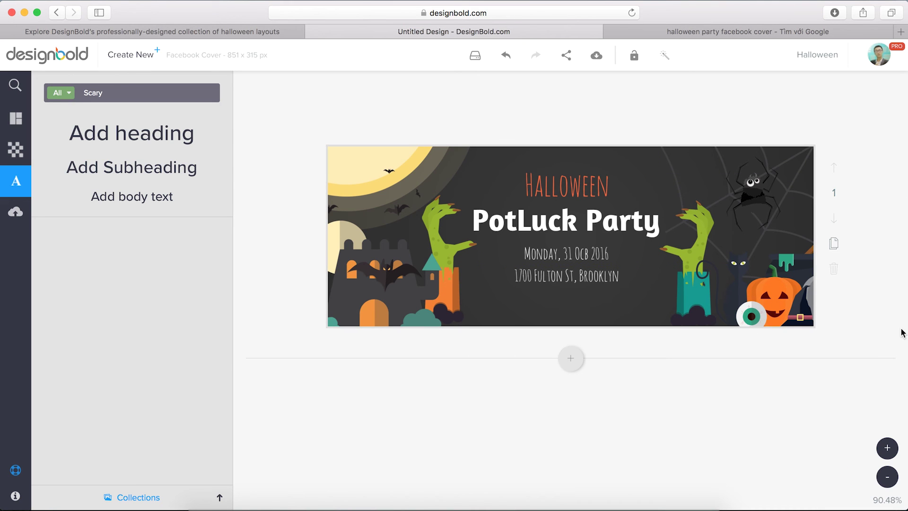
# Search the elements for 'Ribbon'
pyautogui.click(16, 85)
pyautogui.write('Ribbon')
pyautogui.press('Return')
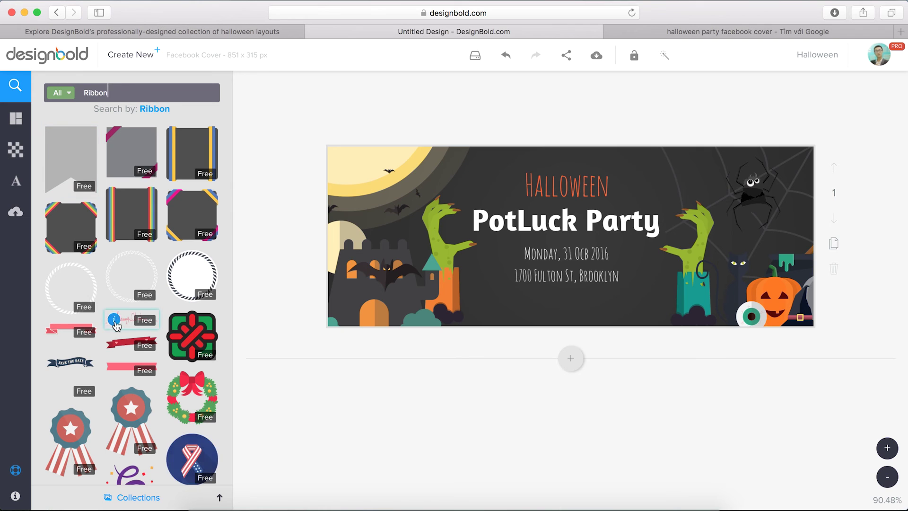
# Place and enlarge a pink ribbon under the title, sending it behind the PotLuck Party text
pyautogui.moveTo(131, 370); pyautogui.dragTo(597, 244)
pyautogui.moveTo(659, 213); pyautogui.dragTo(788, 188)
pyautogui.moveTo(672, 214); pyautogui.dragTo(595, 224)
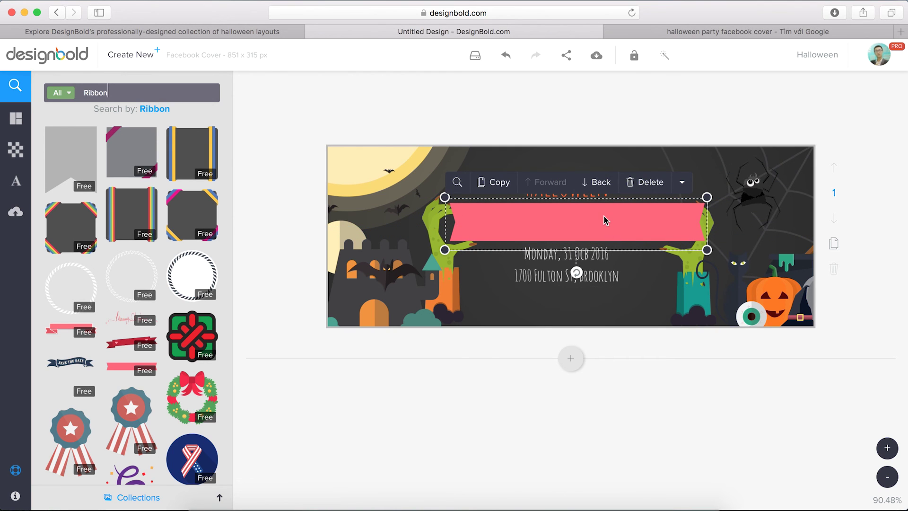
pyautogui.click(597, 185)
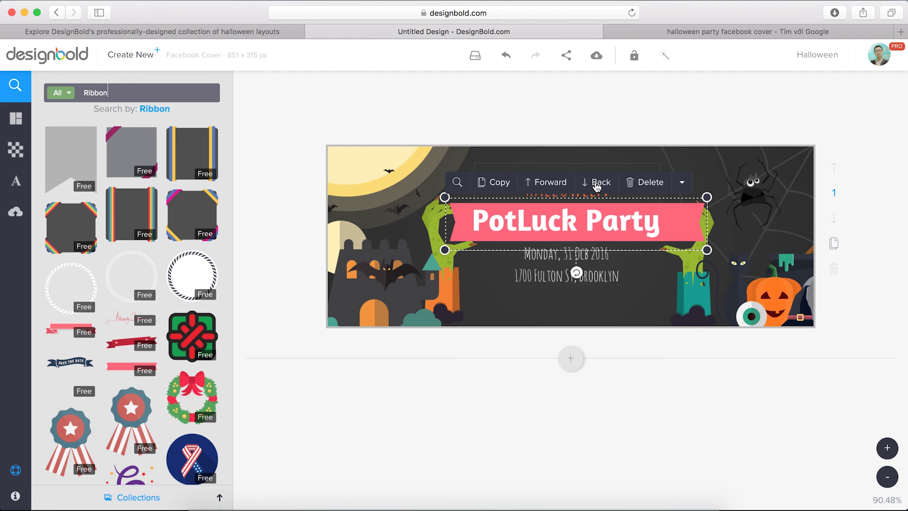
# Narrow the title box, tuck the ribbon behind the right zombie hand, and centre the title on it
pyautogui.click(691, 229)
pyautogui.moveTo(705, 219); pyautogui.dragTo(631, 219)
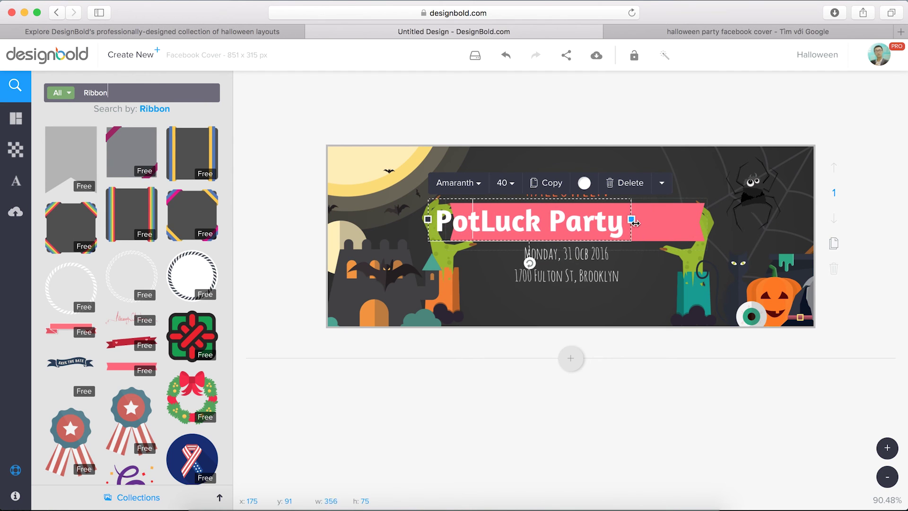
pyautogui.moveTo(557, 228); pyautogui.dragTo(594, 228)
pyautogui.click(696, 229)
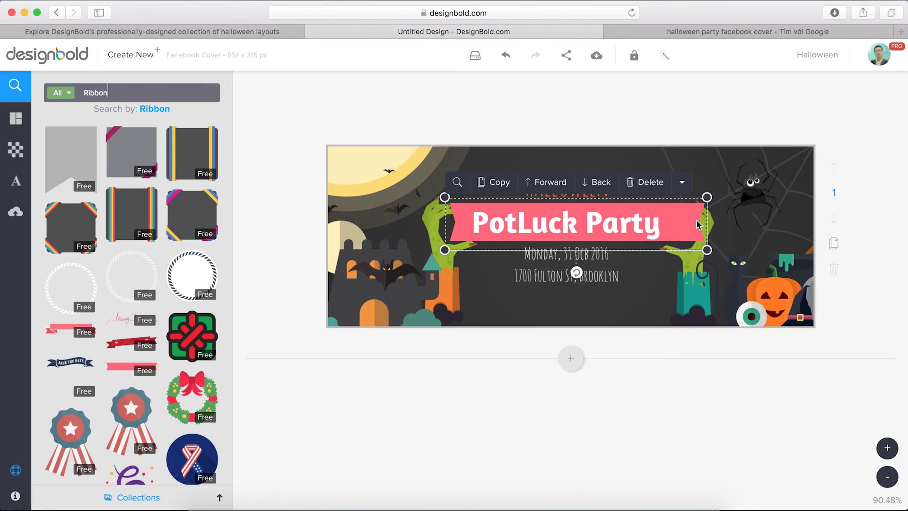
pyautogui.moveTo(696, 229); pyautogui.dragTo(727, 194)
pyautogui.click(587, 188)
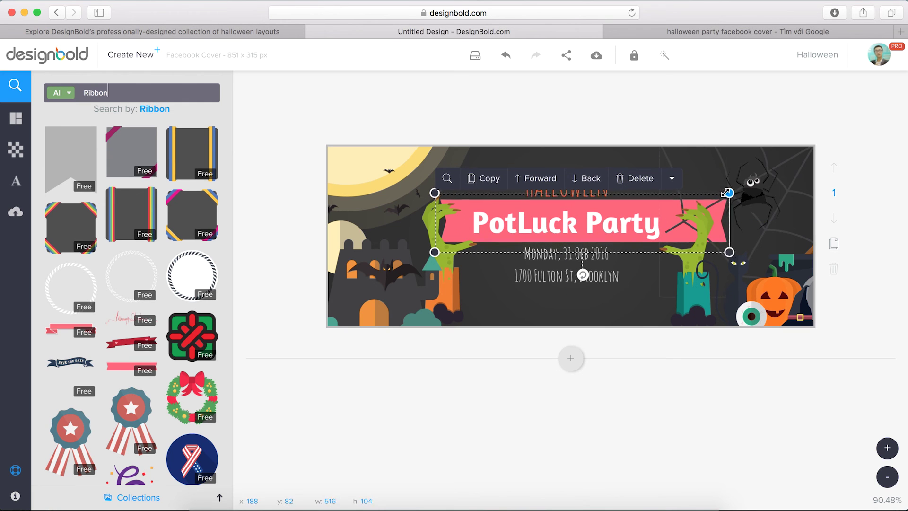
pyautogui.click(651, 205)
pyautogui.moveTo(509, 226); pyautogui.dragTo(540, 216)
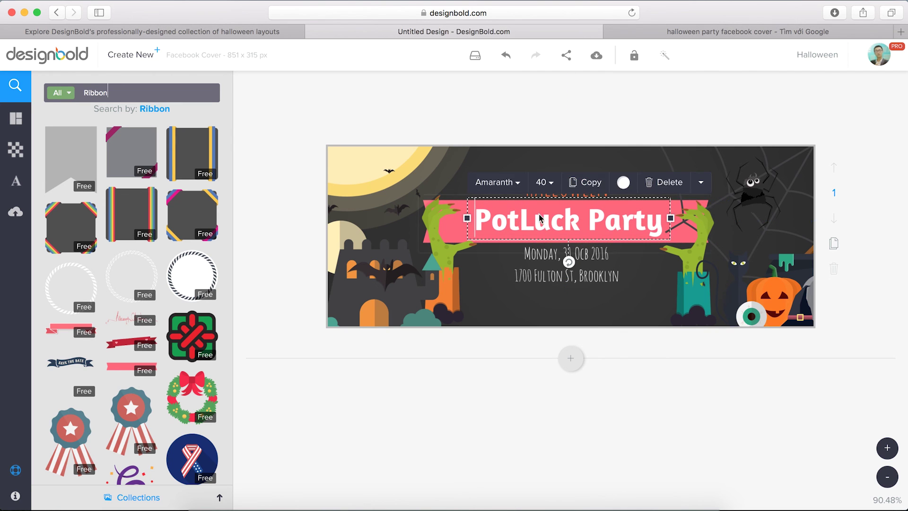
pyautogui.click(681, 111)
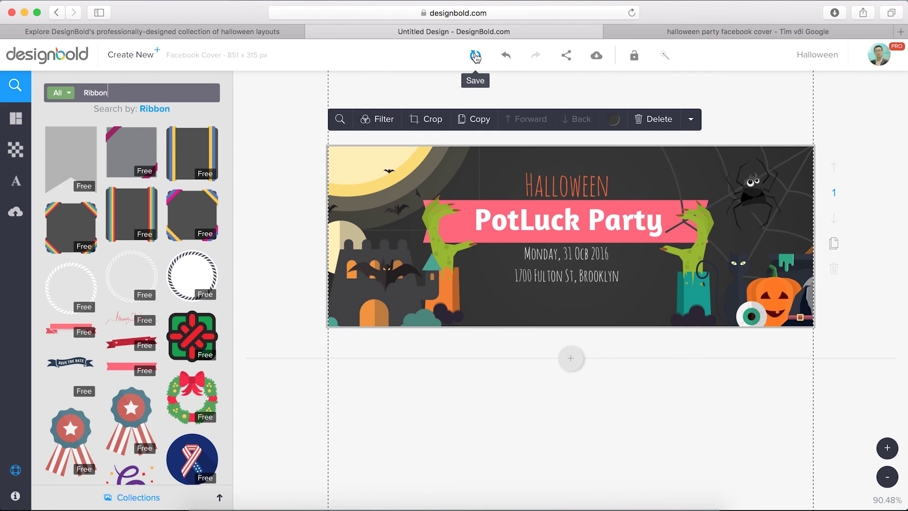
# Download the cover to the computer as a PNG named Halloween
pyautogui.click(596, 57)
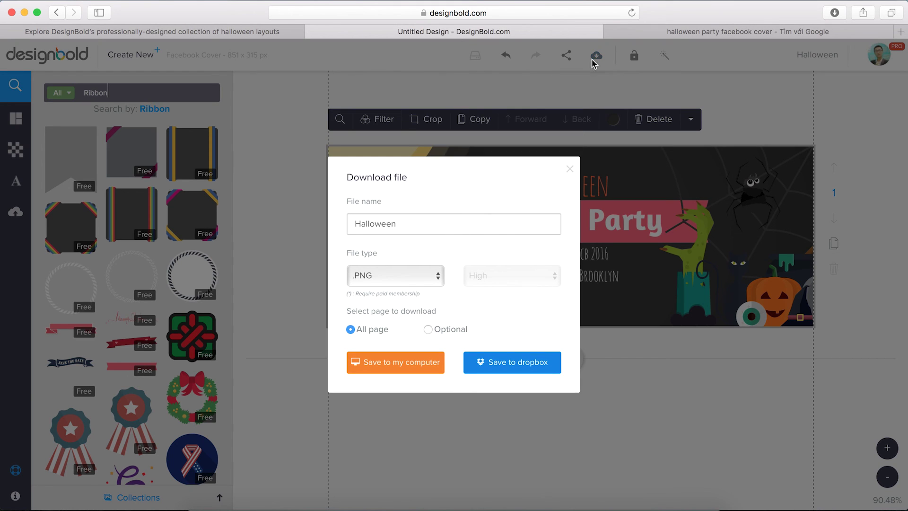
pyautogui.click(422, 227)
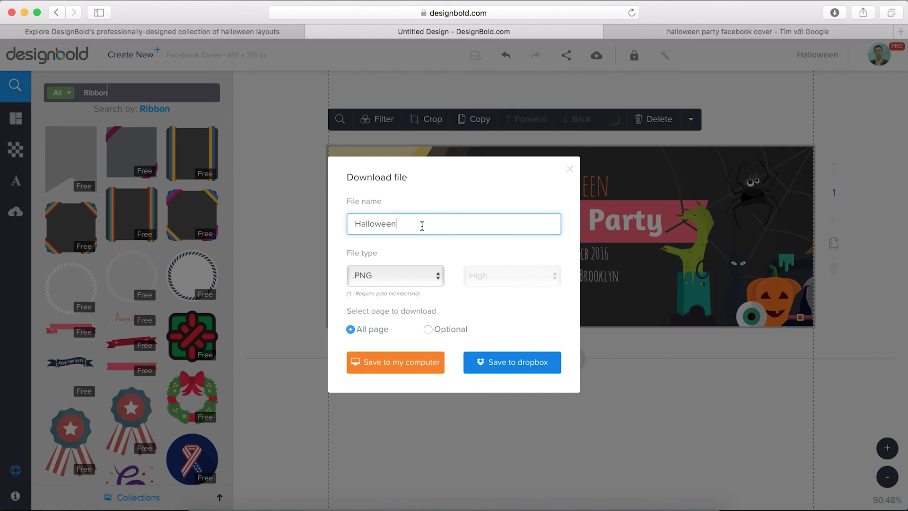
pyautogui.click(423, 277)
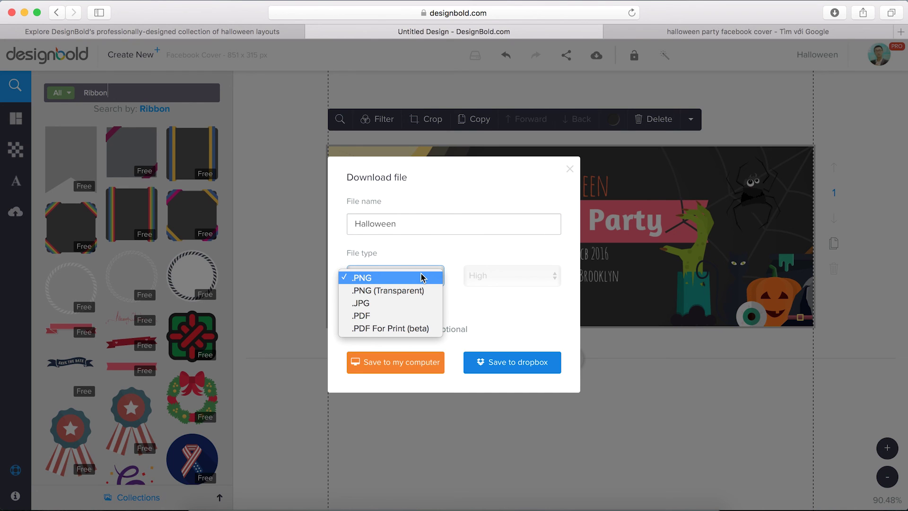
pyautogui.click(424, 246)
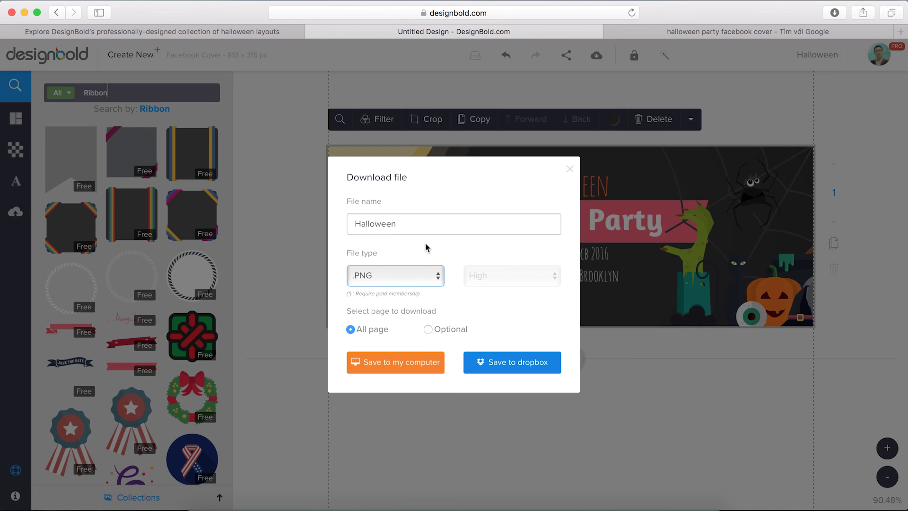
pyautogui.click(402, 367)
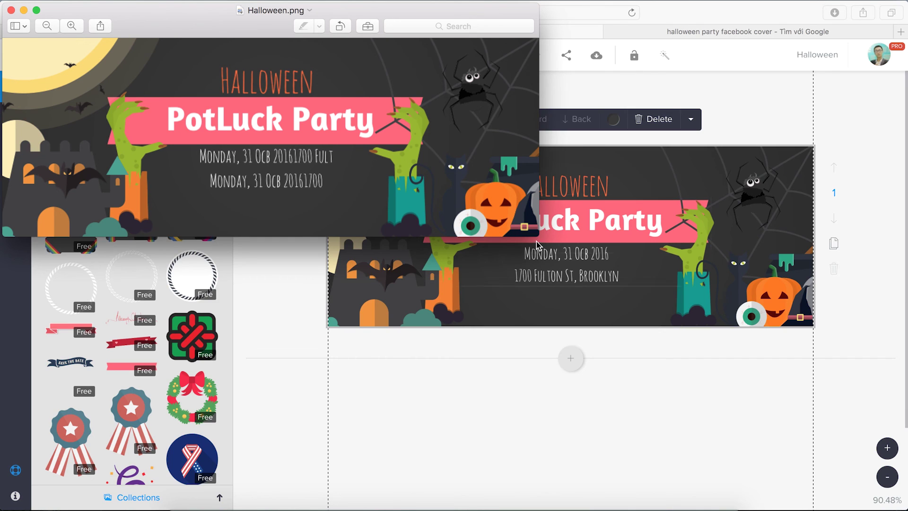
# Stretch the Preview window to full screen to view the whole Halloween.png cover
pyautogui.moveTo(537, 237); pyautogui.dragTo(905, 508)
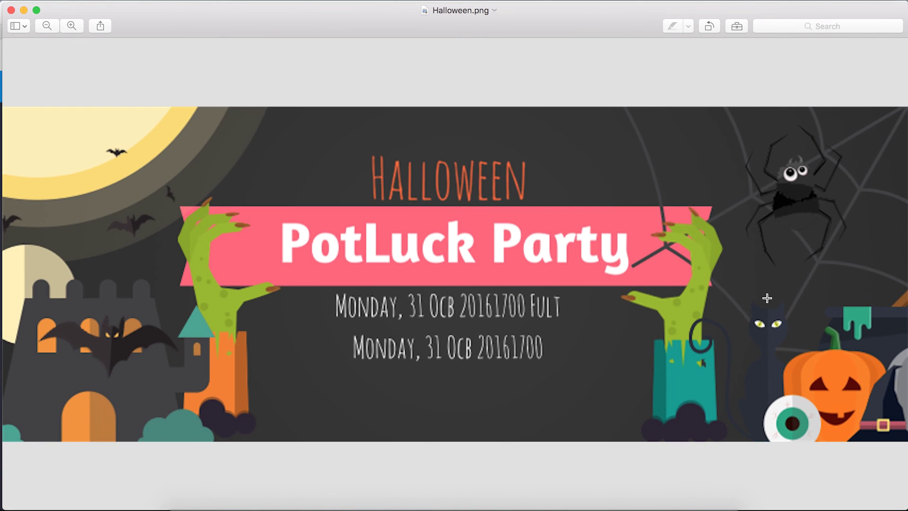